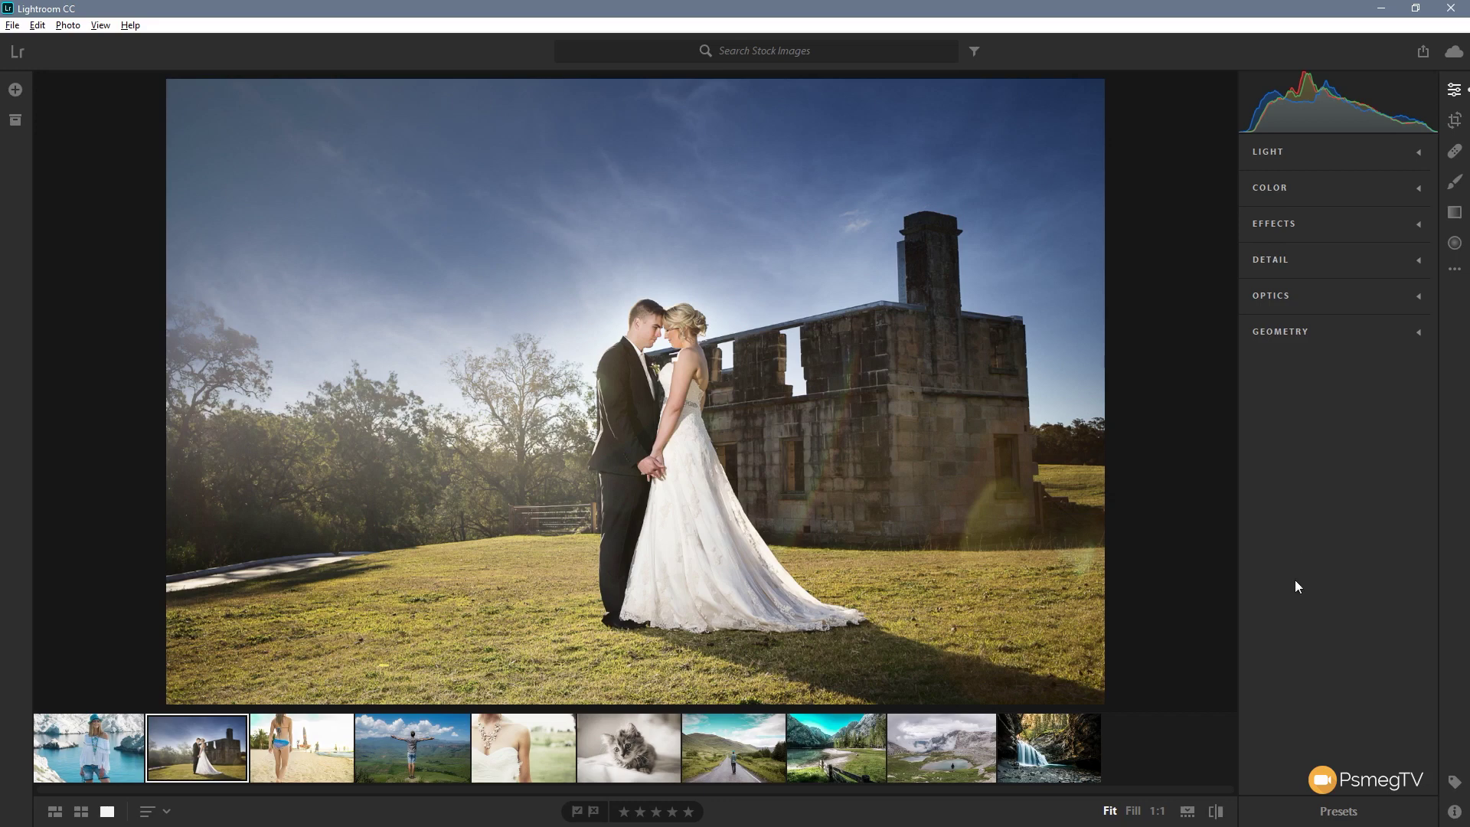
- Apply Auto light settings to the wedding photo, then show its Color panel adjustments
{"action": "left_click", "coordinate": [1320, 159]}
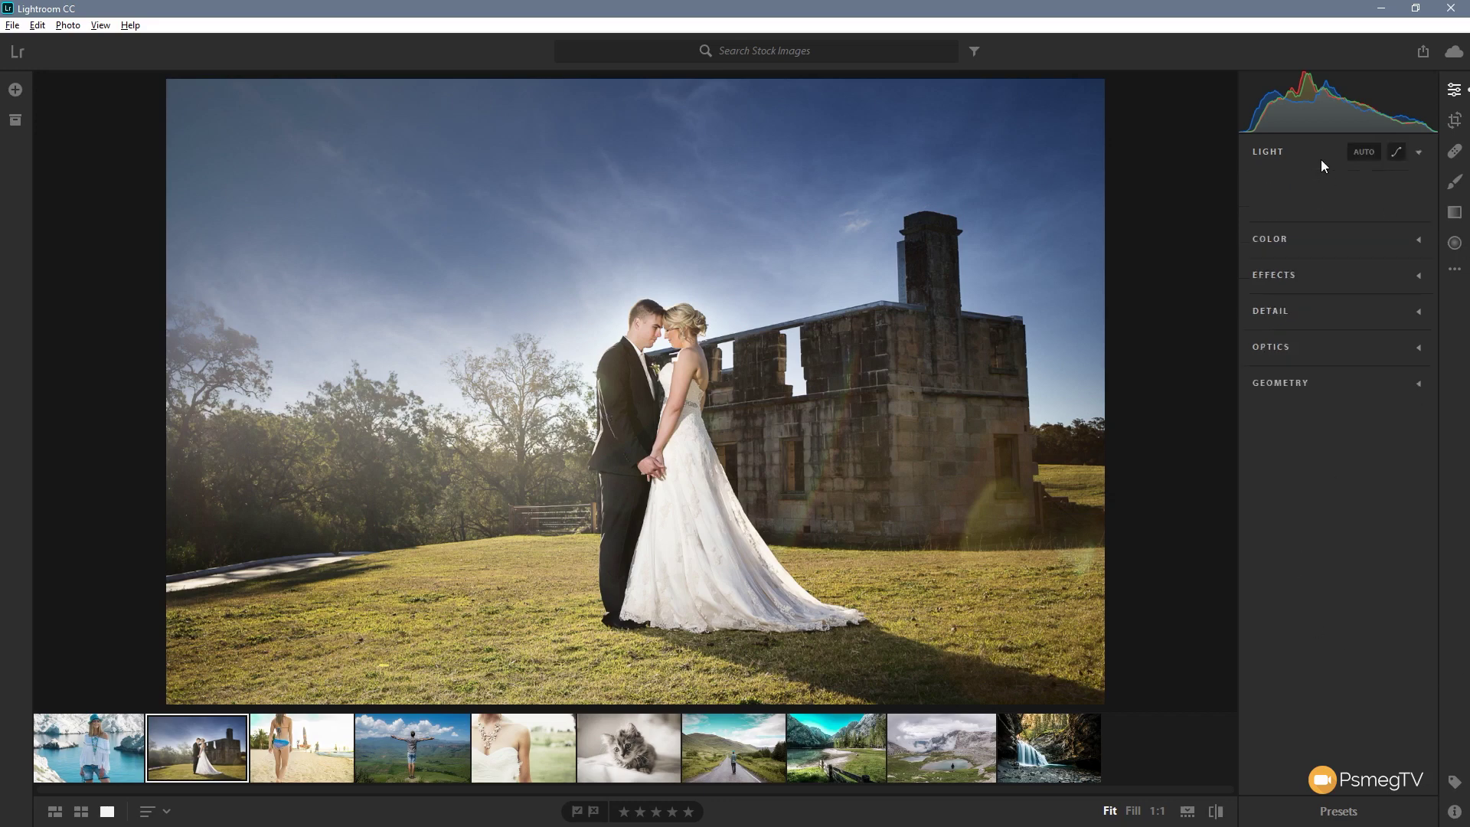
{"action": "left_click", "coordinate": [1362, 153]}
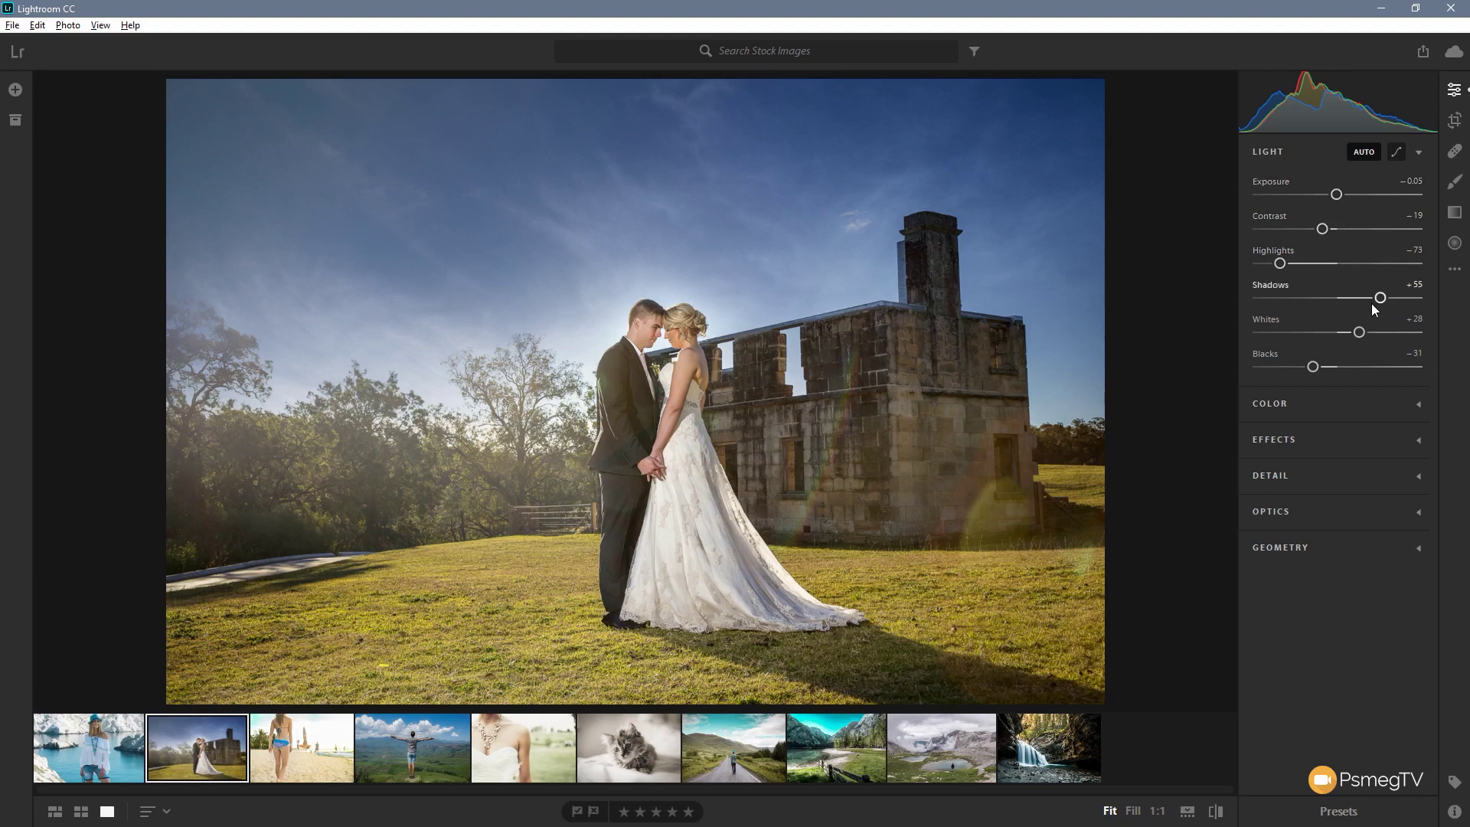
{"action": "left_click", "coordinate": [1310, 405]}
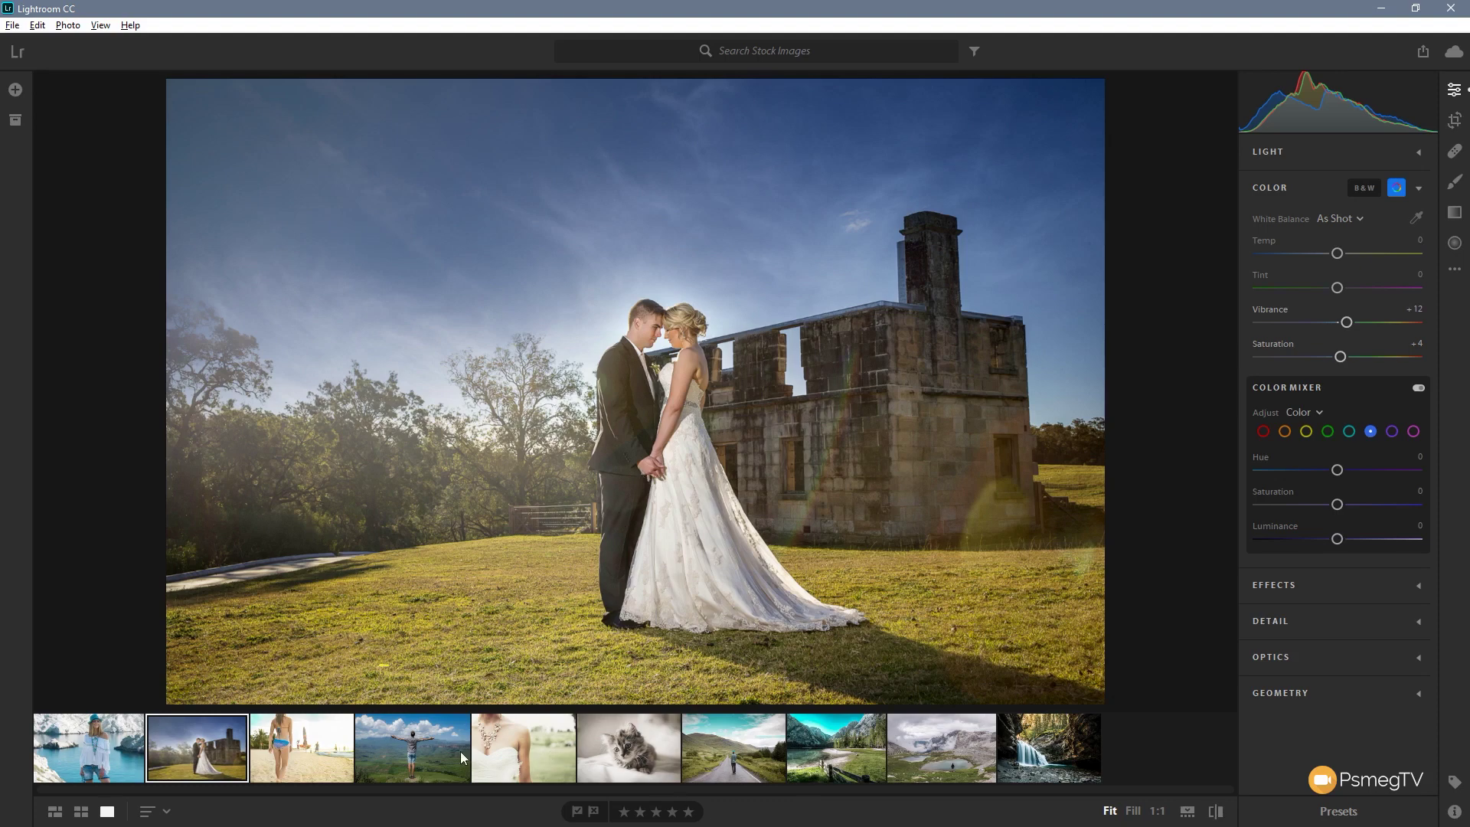
- Open the photo of the man with outstretched arms and show its Light sliders and point curve
{"action": "left_click", "coordinate": [409, 756]}
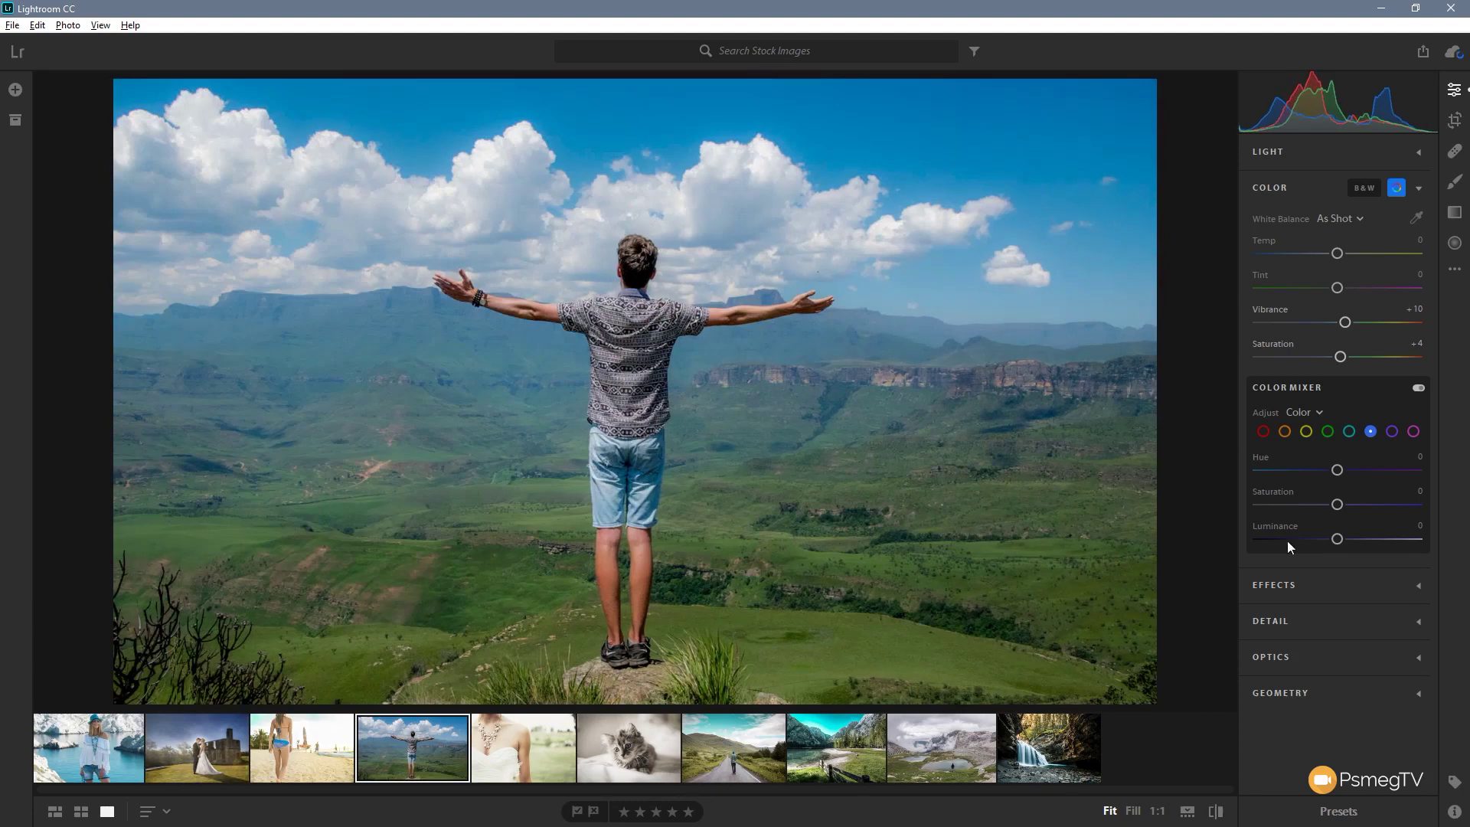
{"action": "left_click", "coordinate": [1418, 190]}
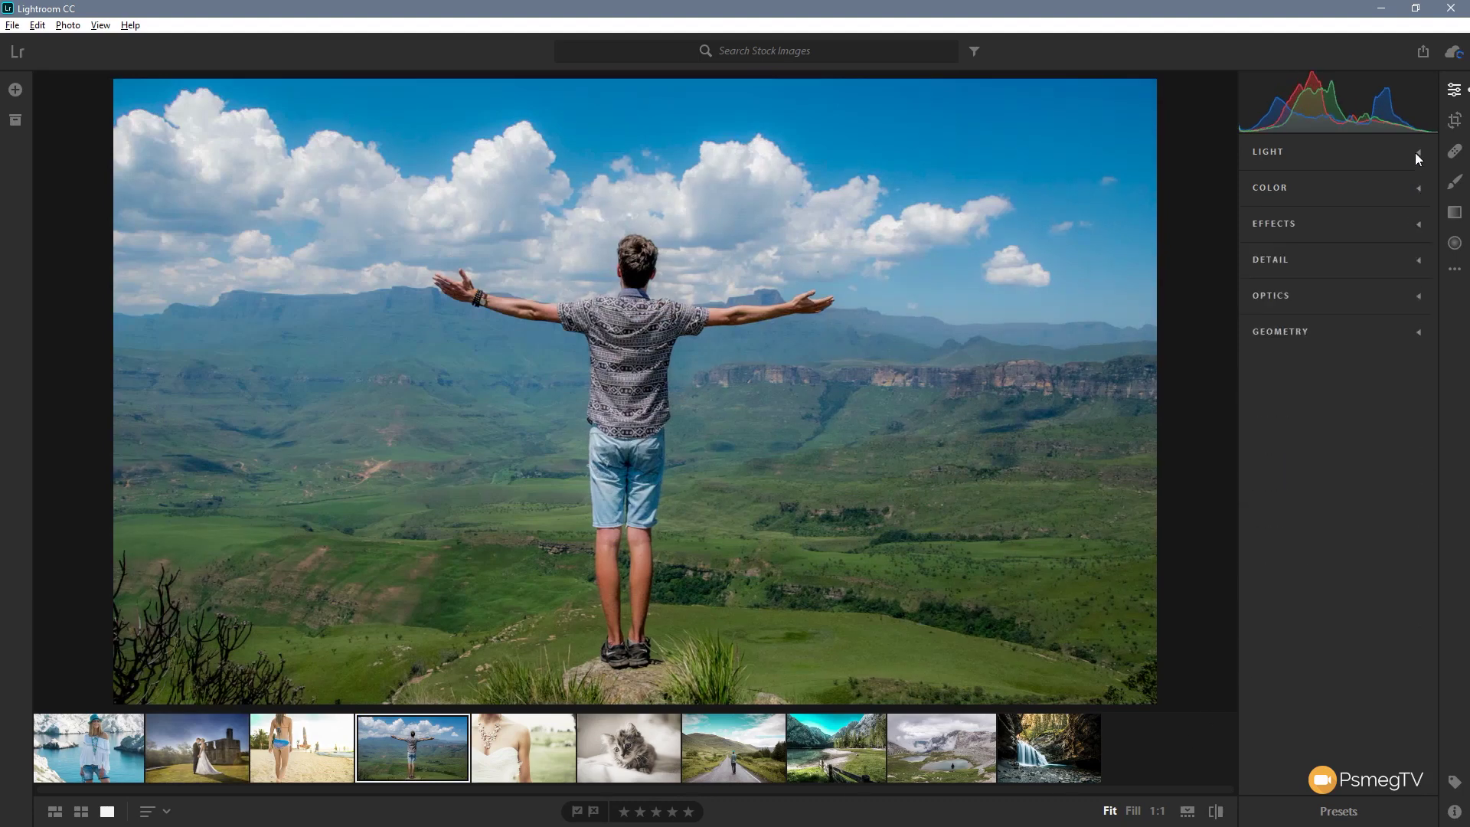
{"action": "left_click", "coordinate": [1382, 152]}
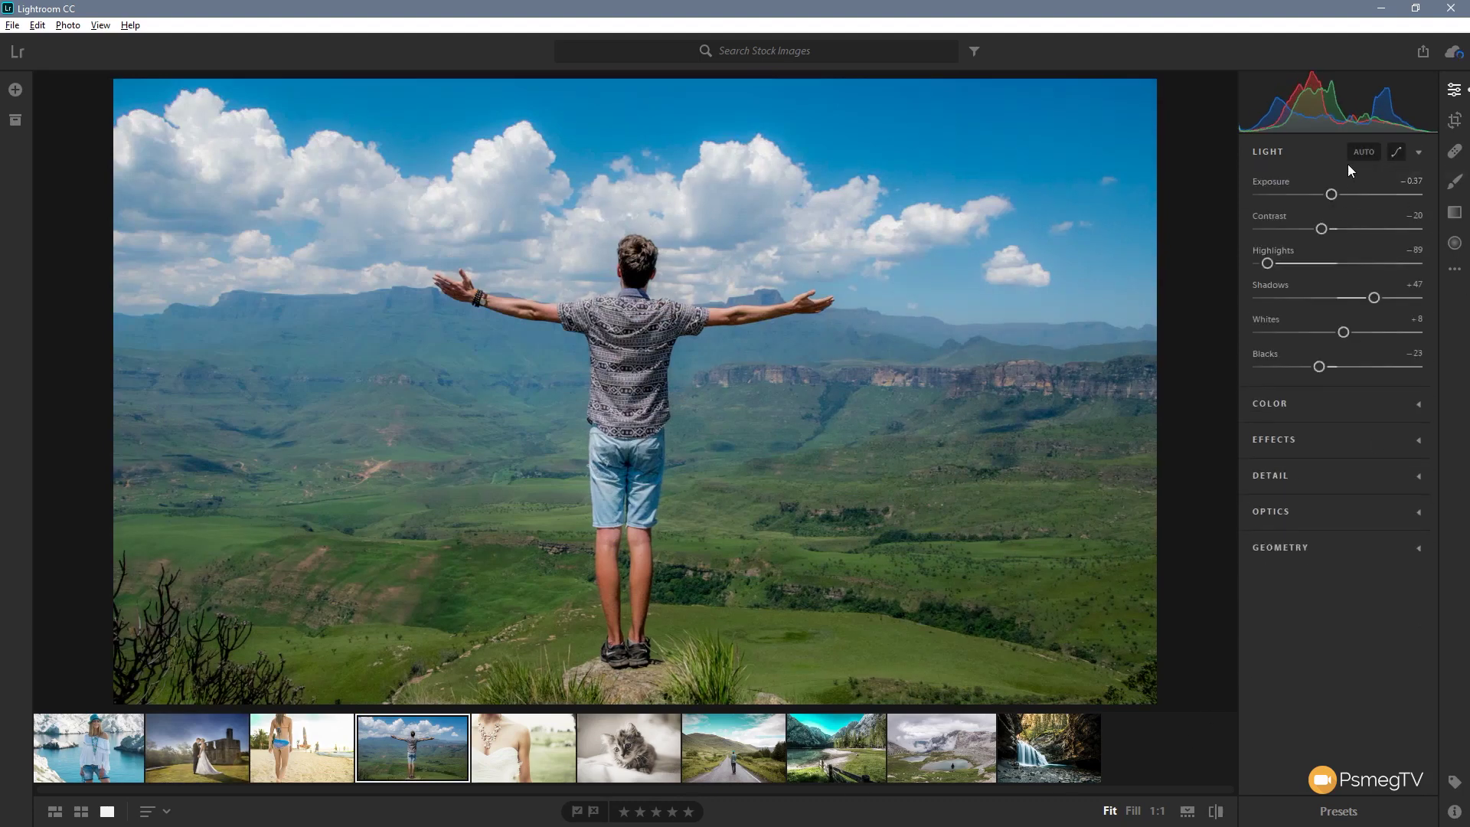
{"action": "left_click", "coordinate": [1401, 157]}
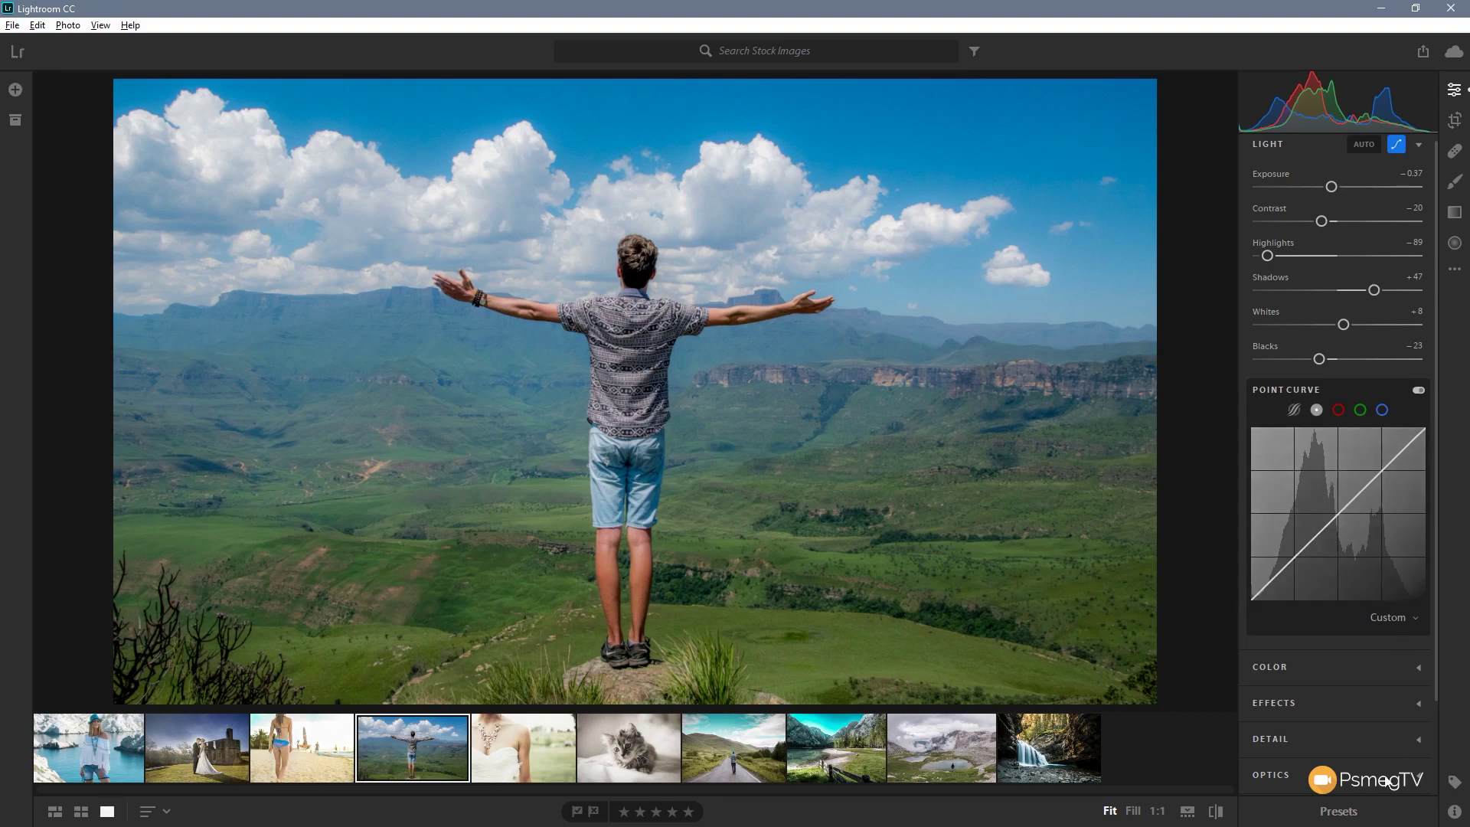
- Apply the Hipstergram preset 'Bleach Bypass with a Twist' to the mountain photo
{"action": "left_click", "coordinate": [1334, 808]}
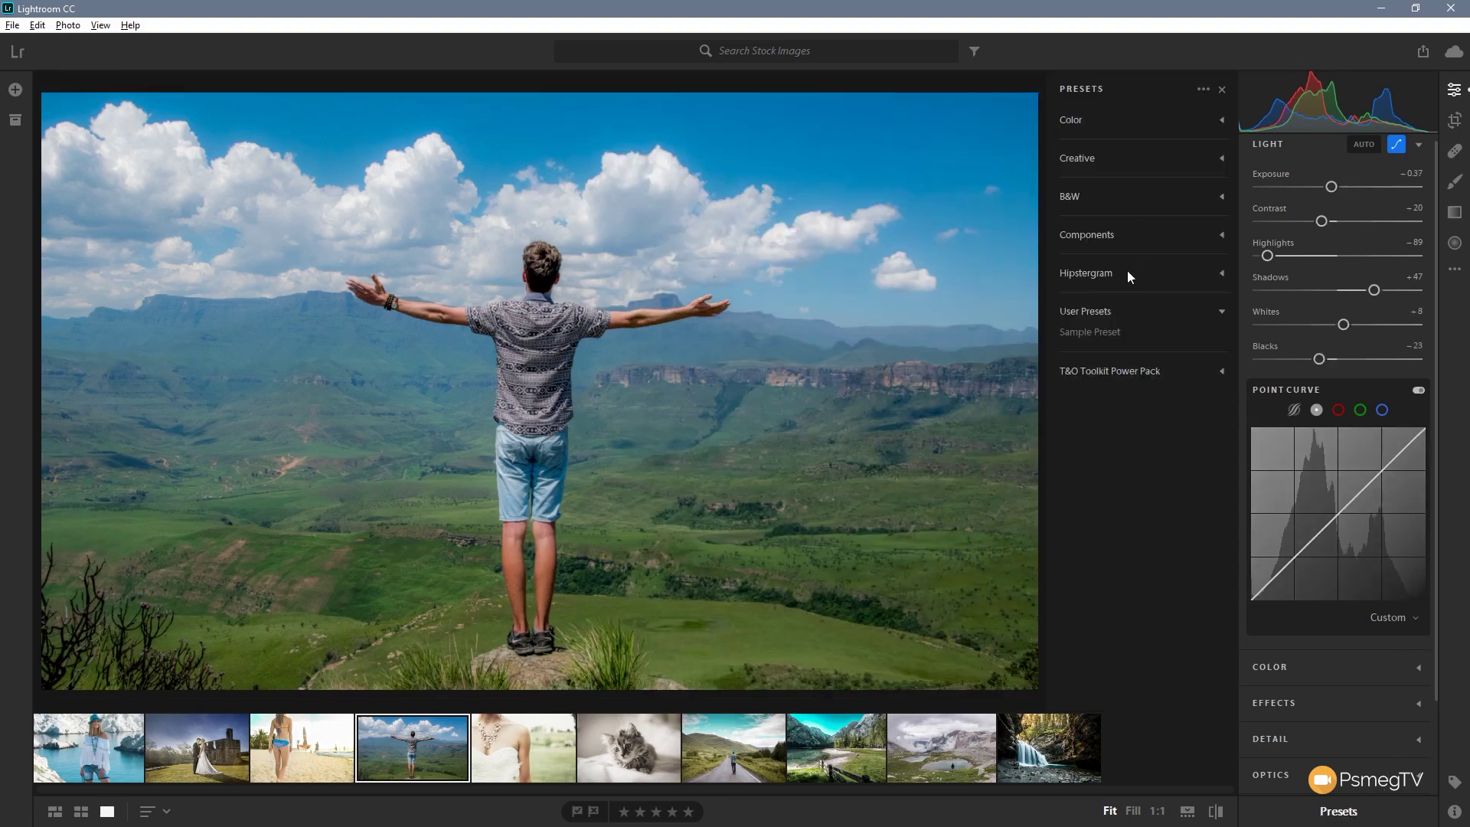
{"action": "left_click", "coordinate": [1095, 277]}
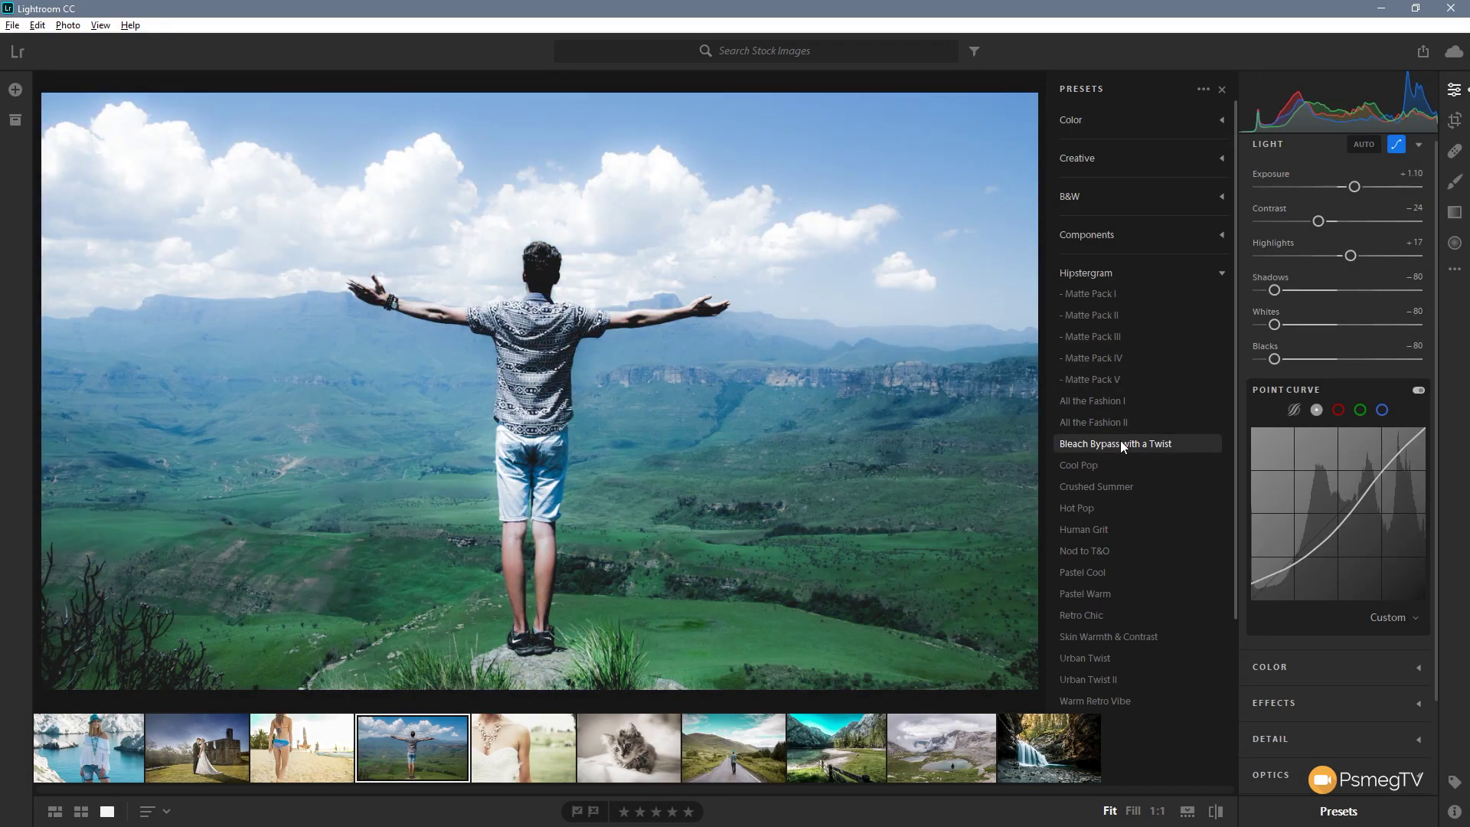
{"action": "left_click", "coordinate": [1119, 445]}
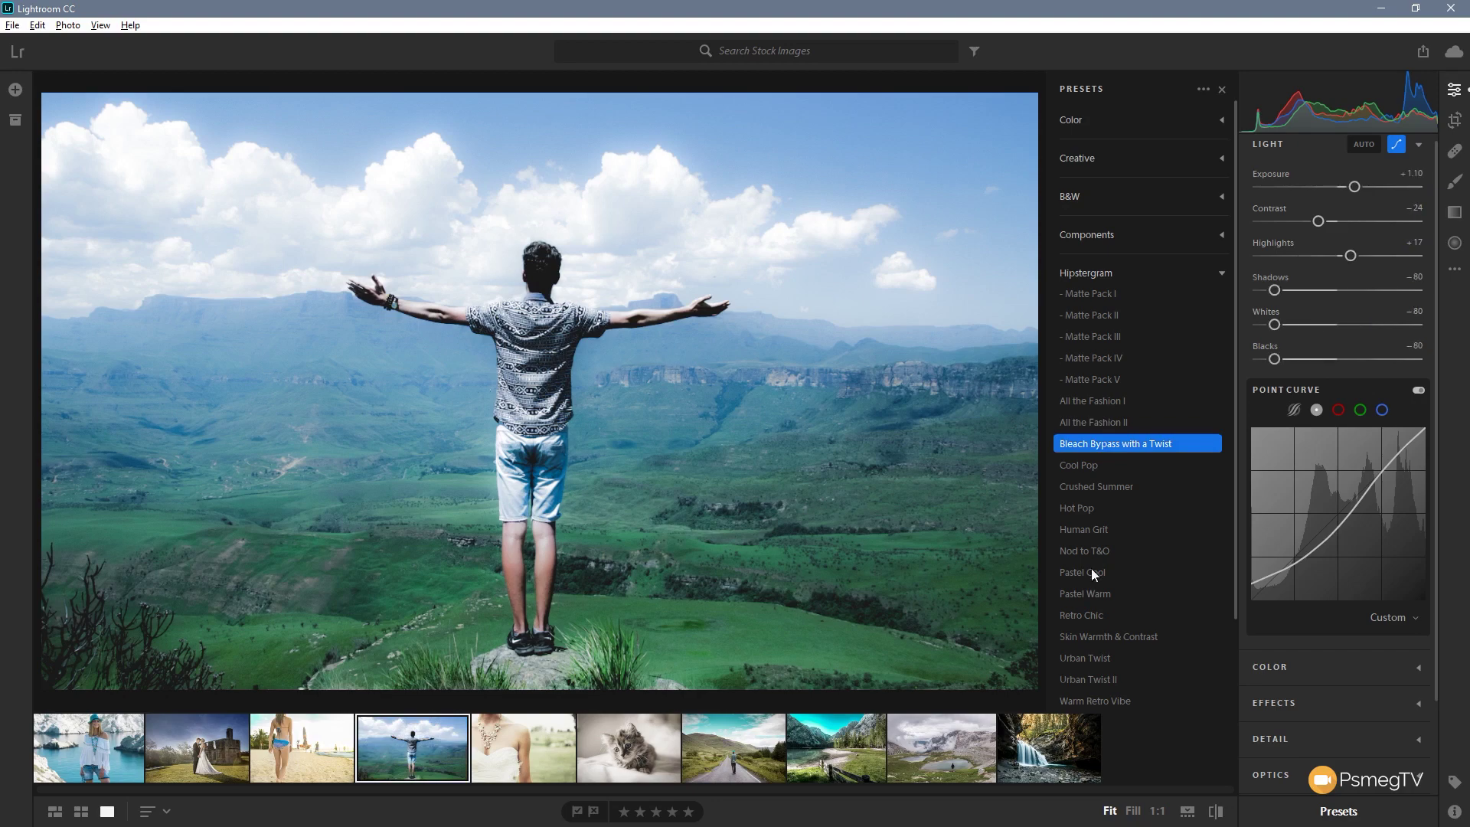
{"action": "mouse_move", "coordinate": [1413, 439]}
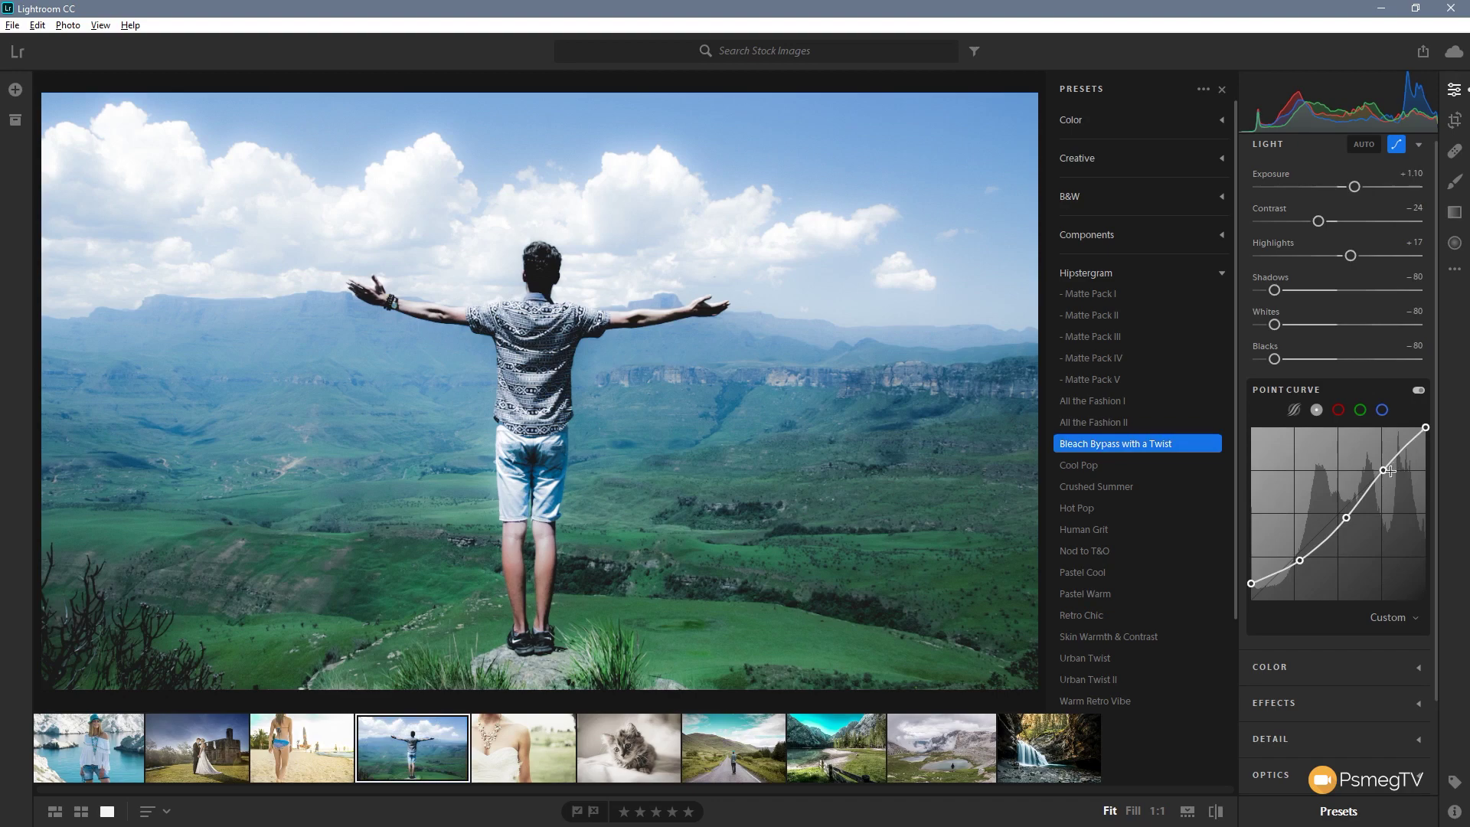
{"action": "mouse_move", "coordinate": [1382, 475]}
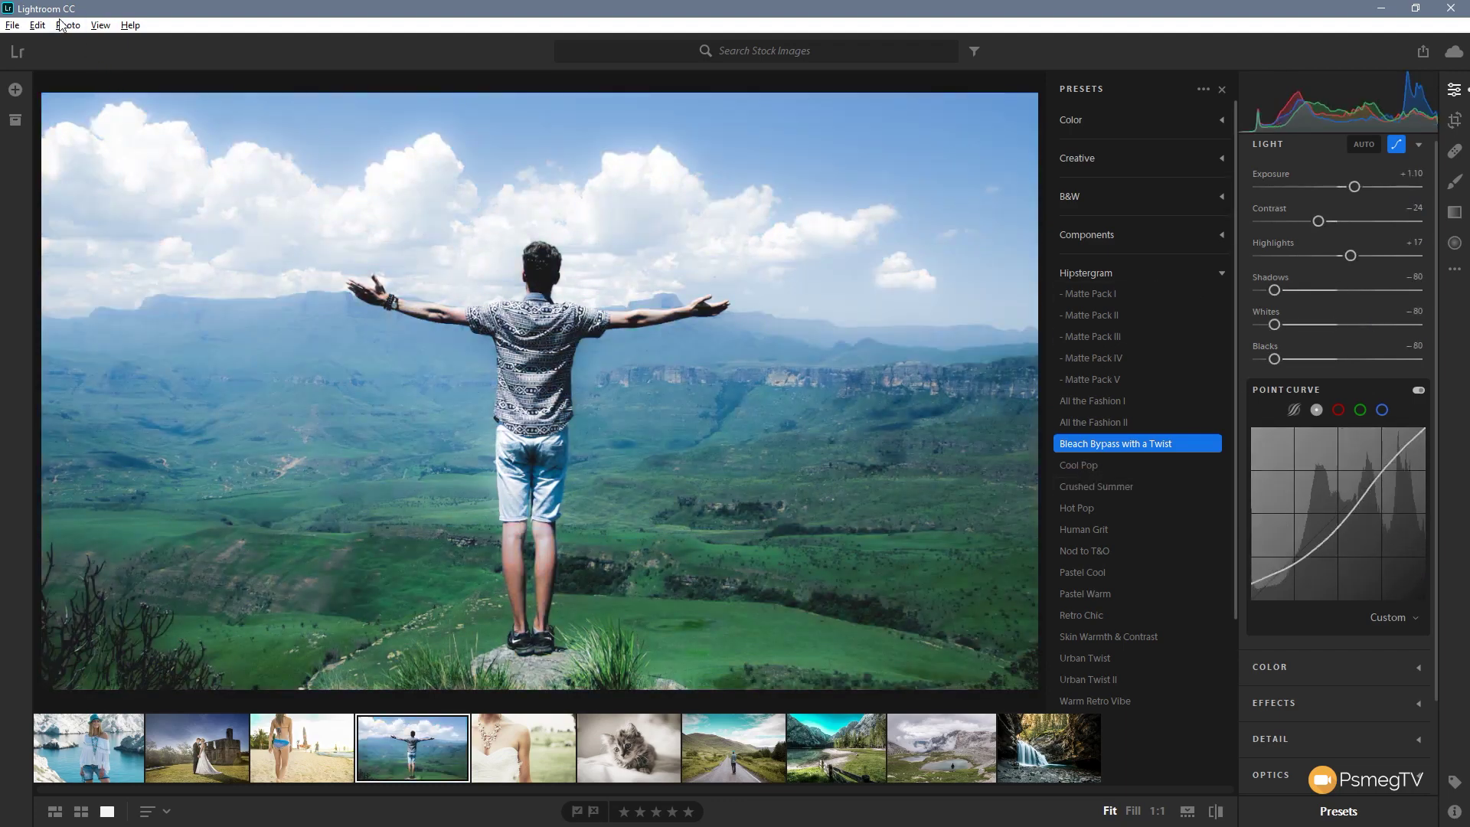
{"action": "left_click", "coordinate": [64, 24]}
- Reset the mountain photo to original and build a point curve with darker midtones and brighter highlights
{"action": "left_click", "coordinate": [192, 413]}
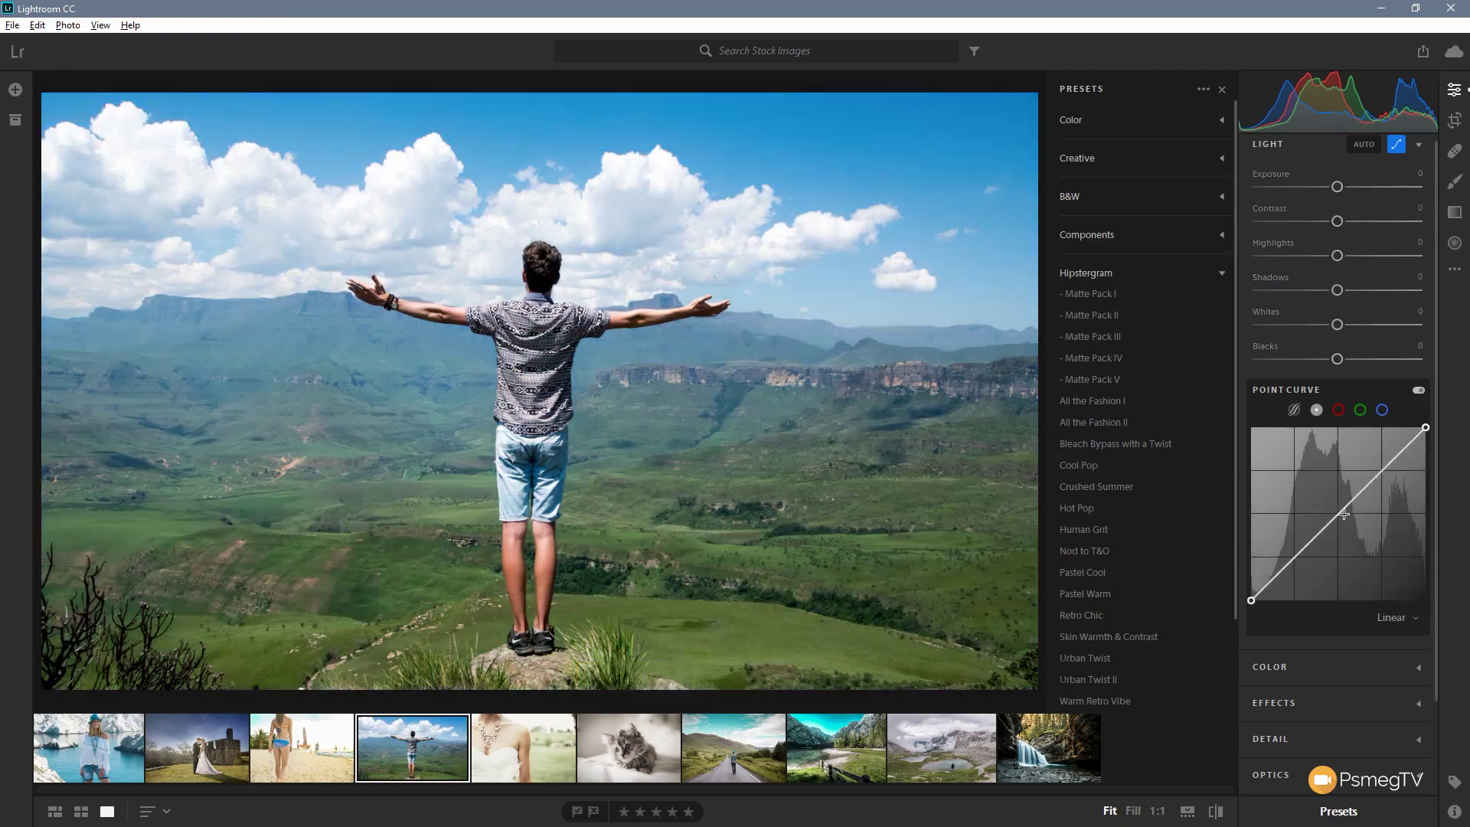
{"action": "left_click_drag", "start_coordinate": [1339, 510], "coordinate": [1300, 552]}
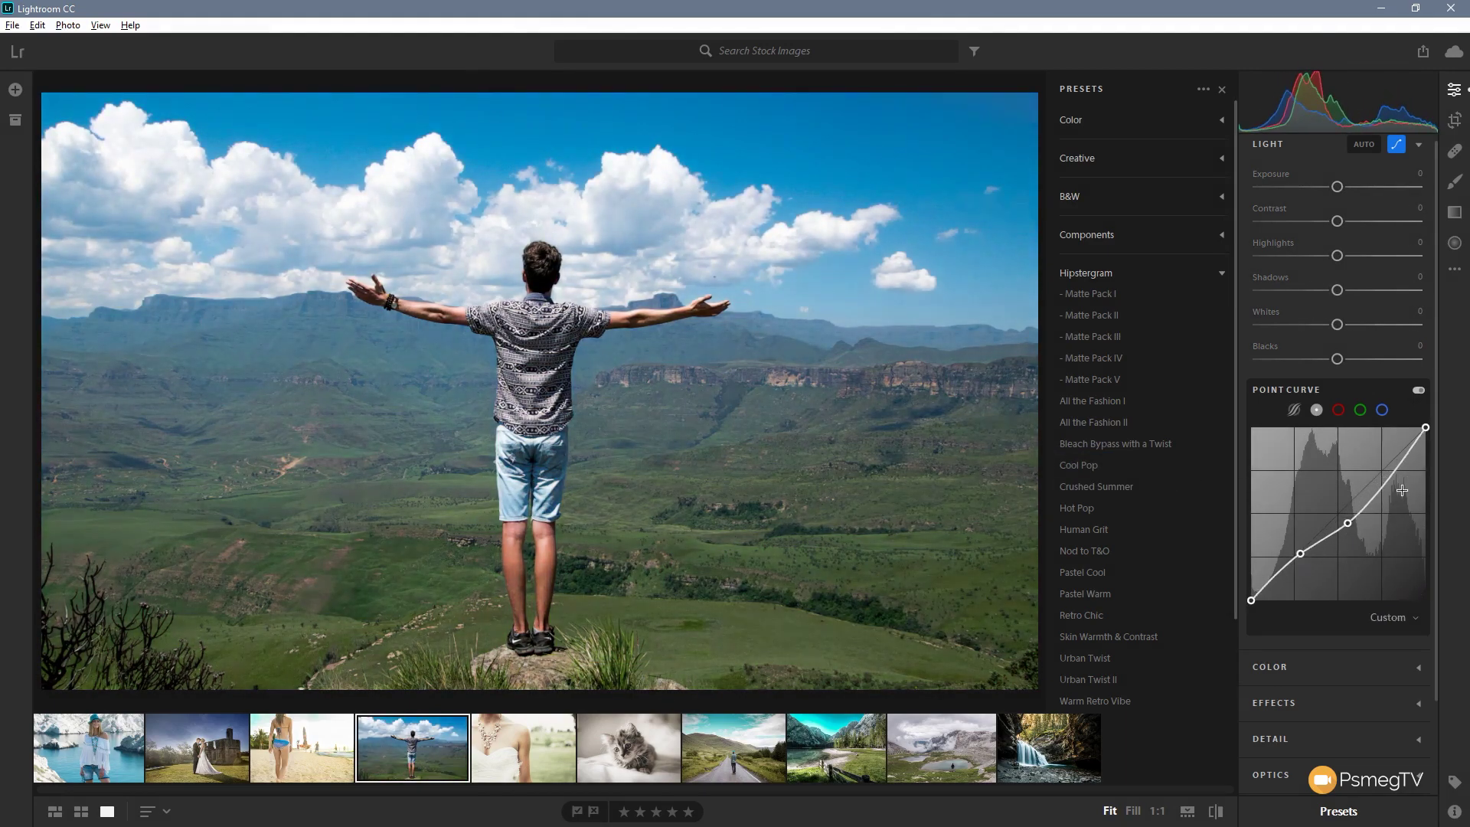
{"action": "left_click_drag", "start_coordinate": [1389, 471], "coordinate": [1389, 466]}
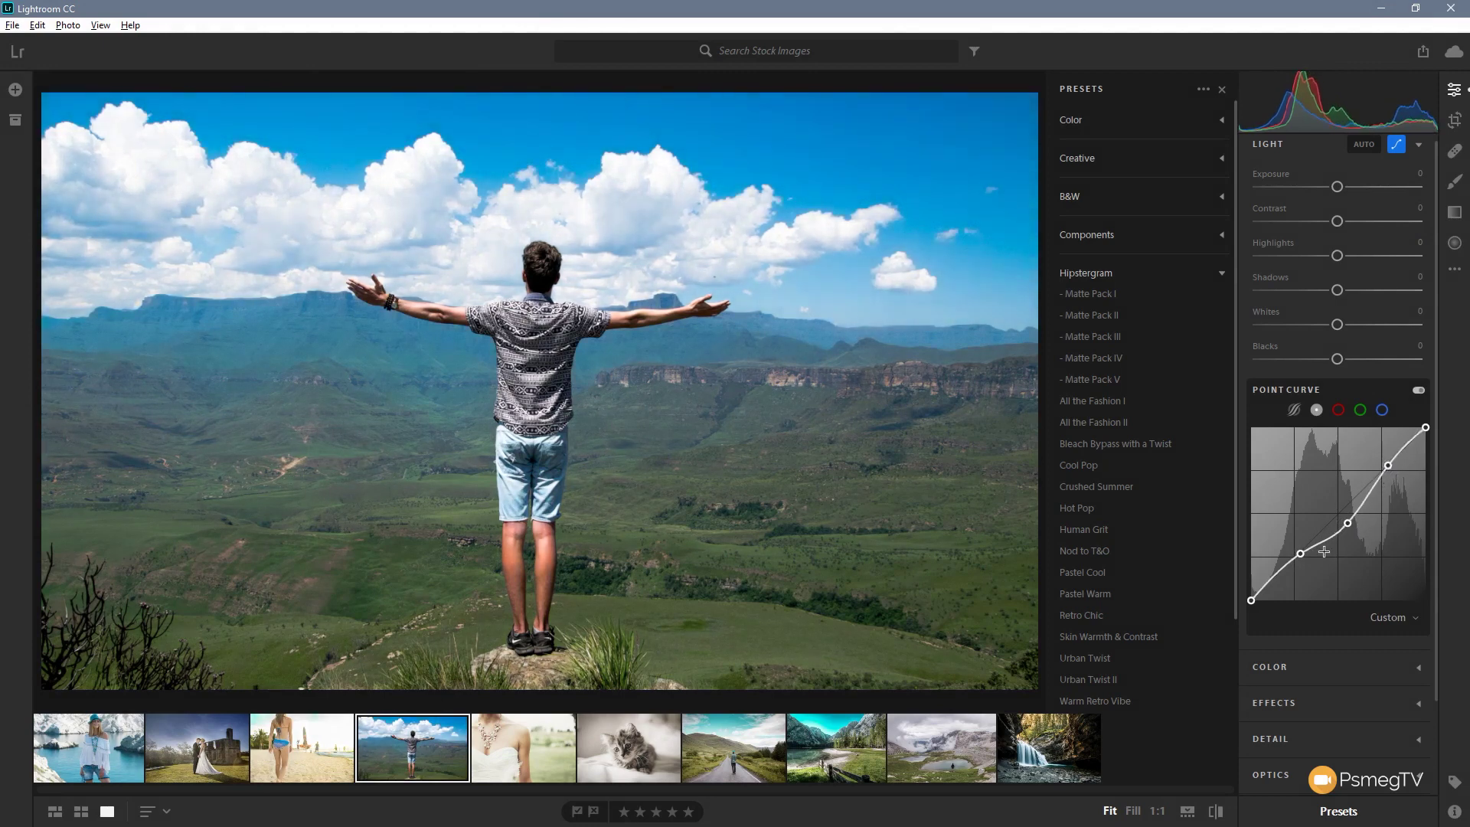
- Pull the red channel curve down through the midpoint, giving the scene a teal-cyan cast
{"action": "left_click", "coordinate": [1295, 410]}
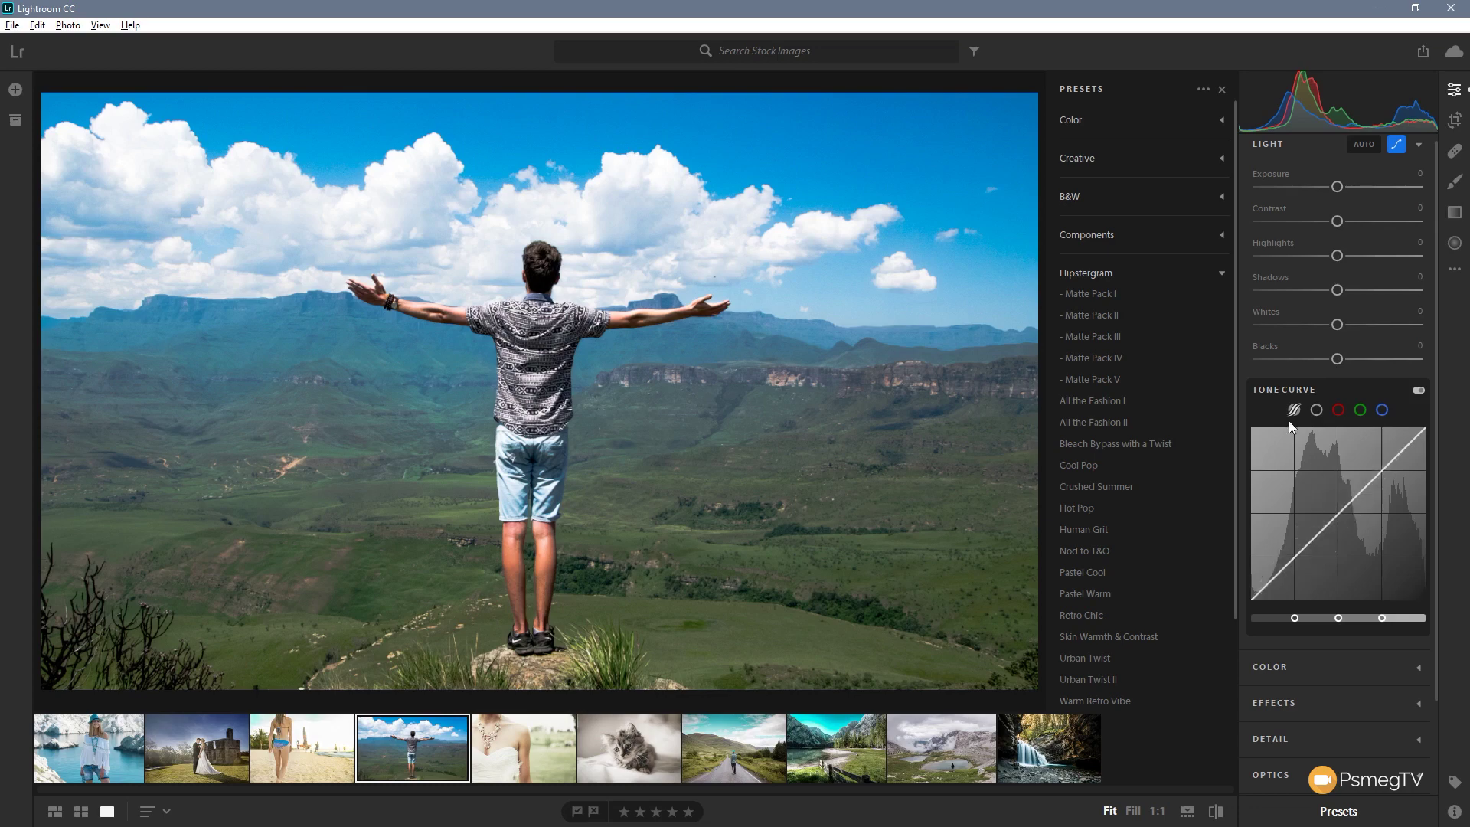
{"action": "left_click", "coordinate": [1317, 411]}
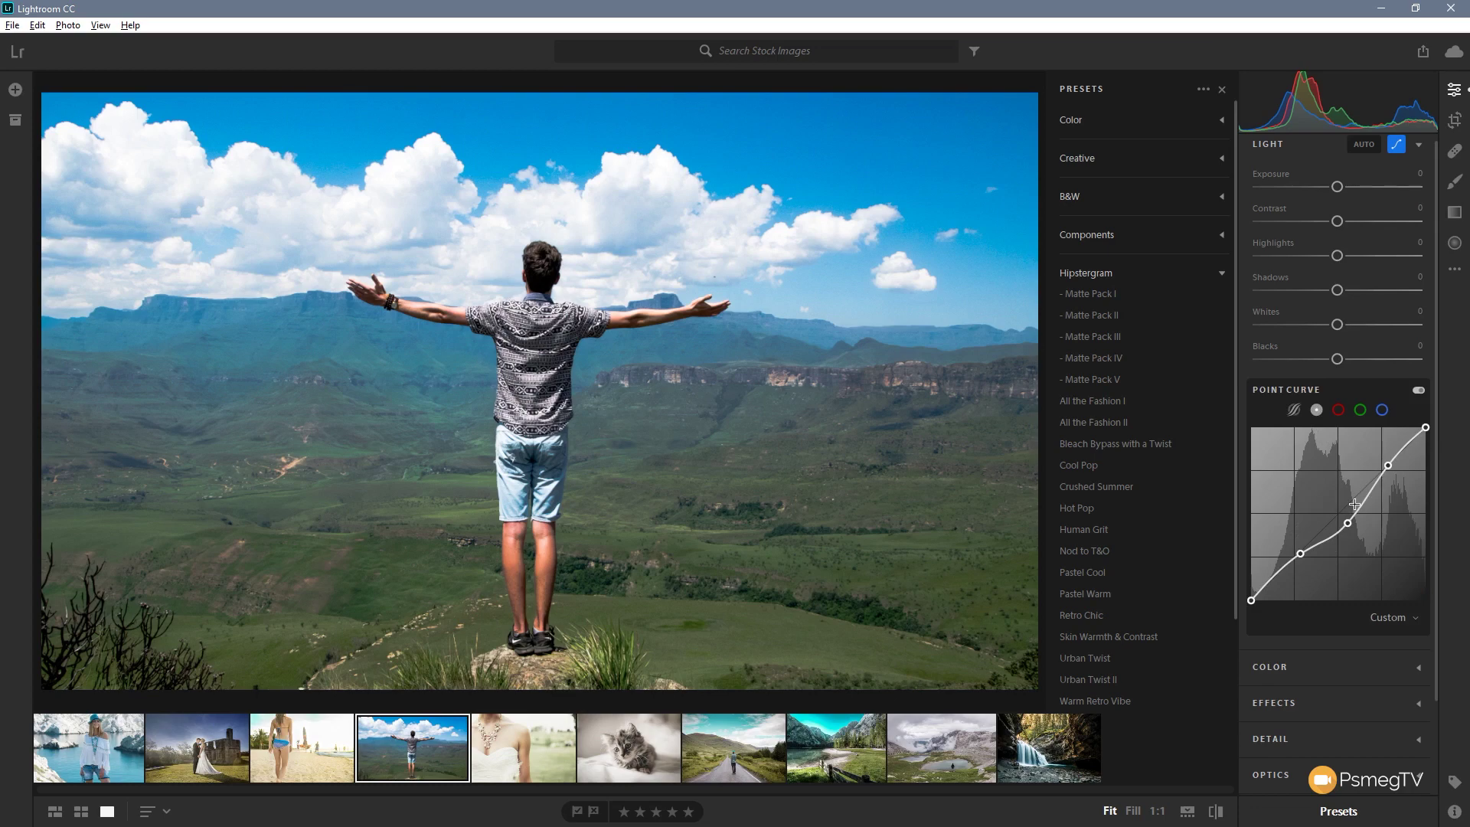
{"action": "left_click", "coordinate": [1338, 411]}
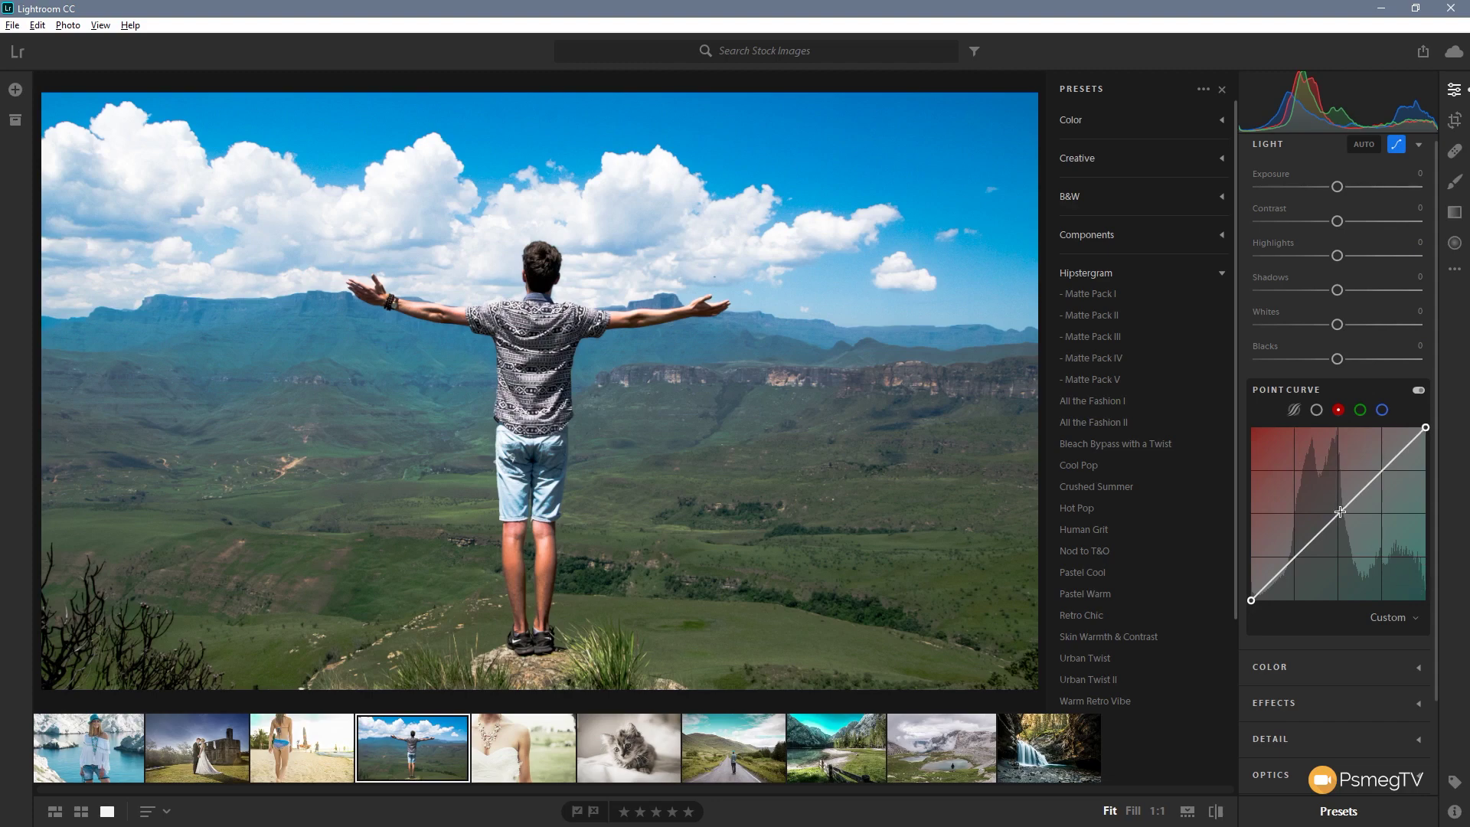
{"action": "left_click_drag", "start_coordinate": [1340, 513], "coordinate": [1349, 521]}
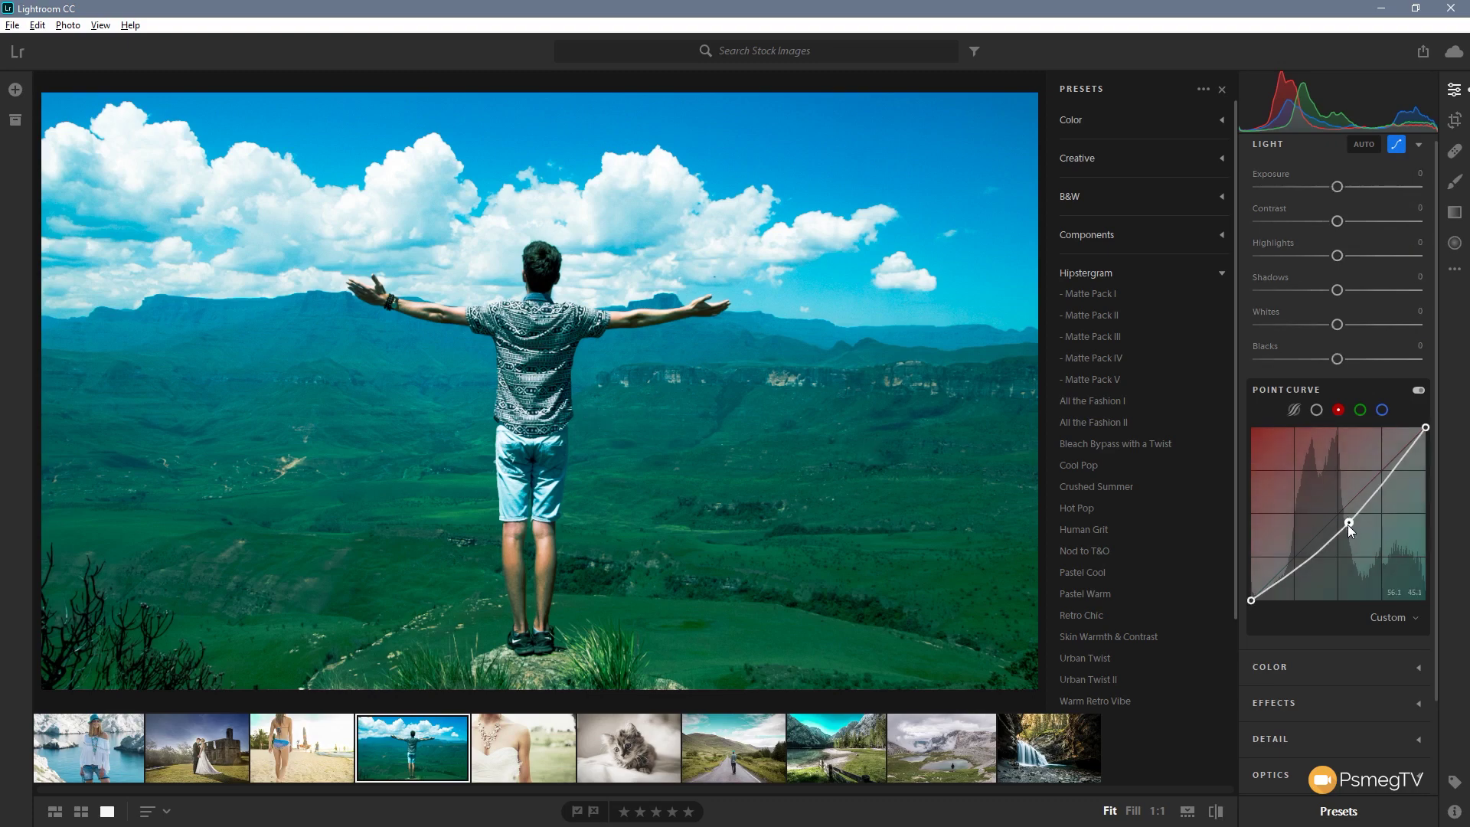
- Drag a red curve point up and left for a strong magenta-red cast
{"action": "left_click_drag", "start_coordinate": [1349, 523], "coordinate": [1325, 500]}
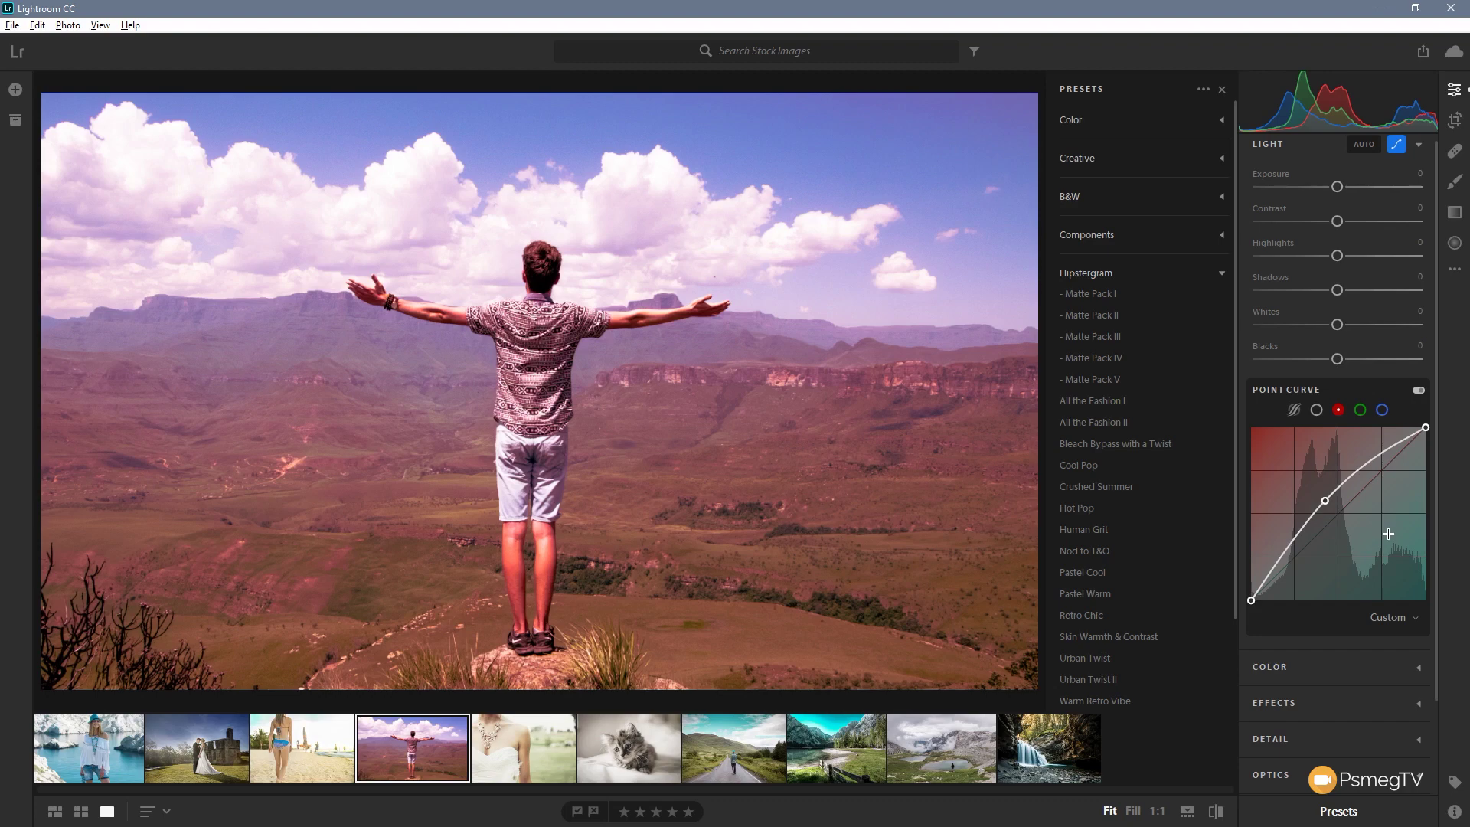
{"action": "right_click", "coordinate": [1361, 532]}
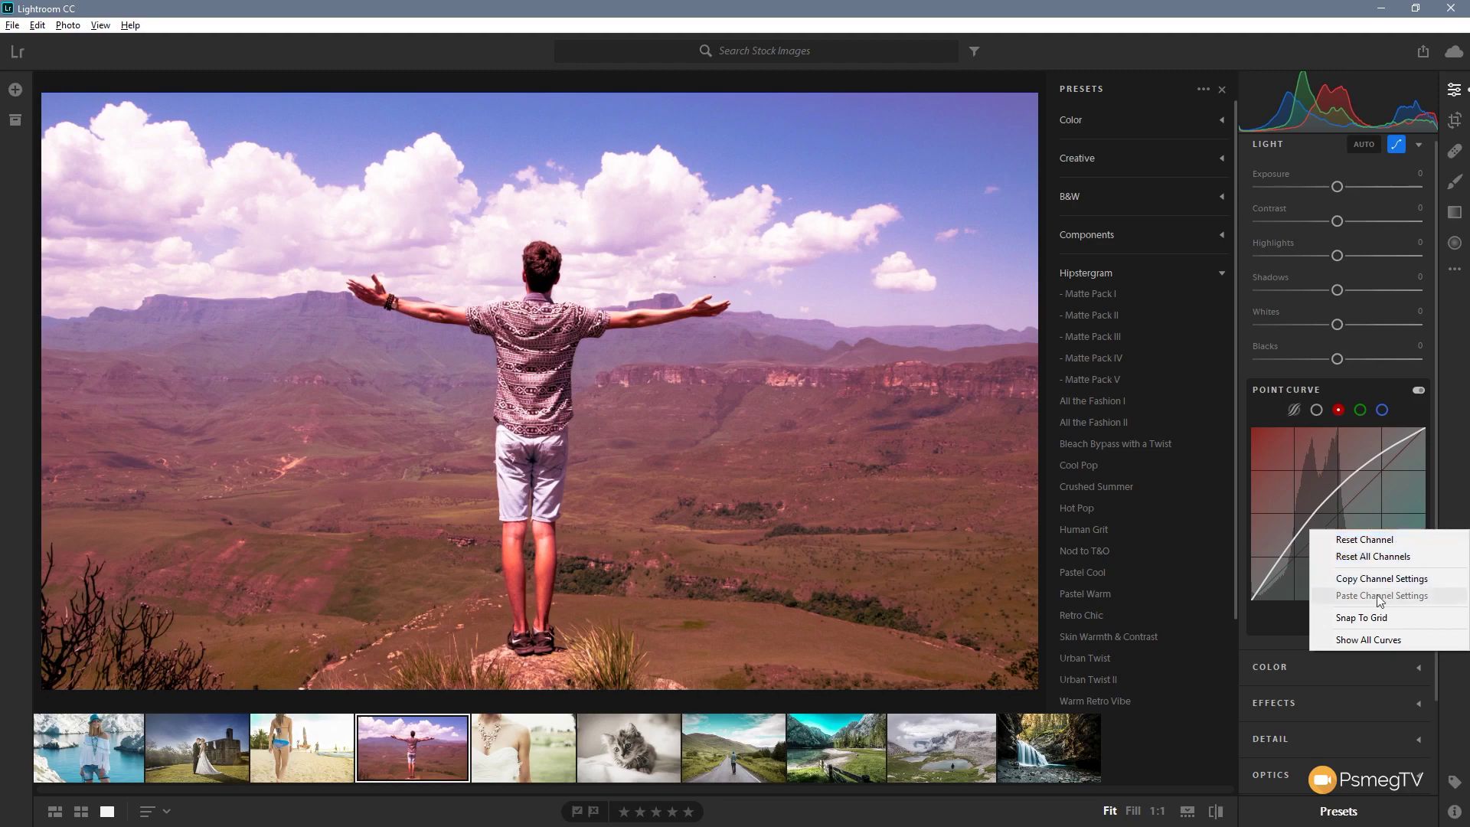
- Tint the photo with the blue channel curve: down for yellow, then up for purple, with Snap To Grid on
{"action": "left_click", "coordinate": [1376, 648]}
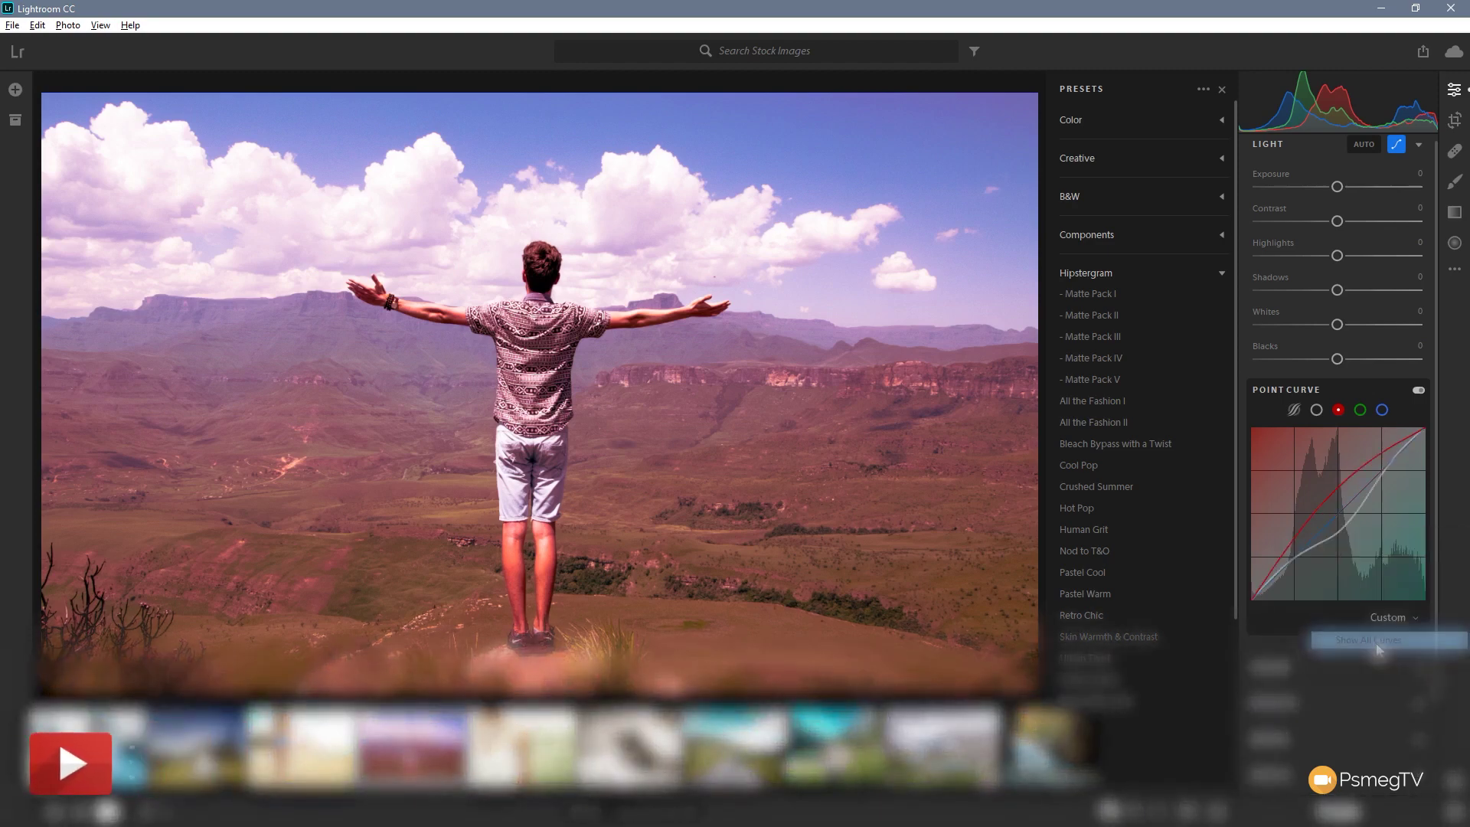
{"action": "left_click", "coordinate": [1383, 410]}
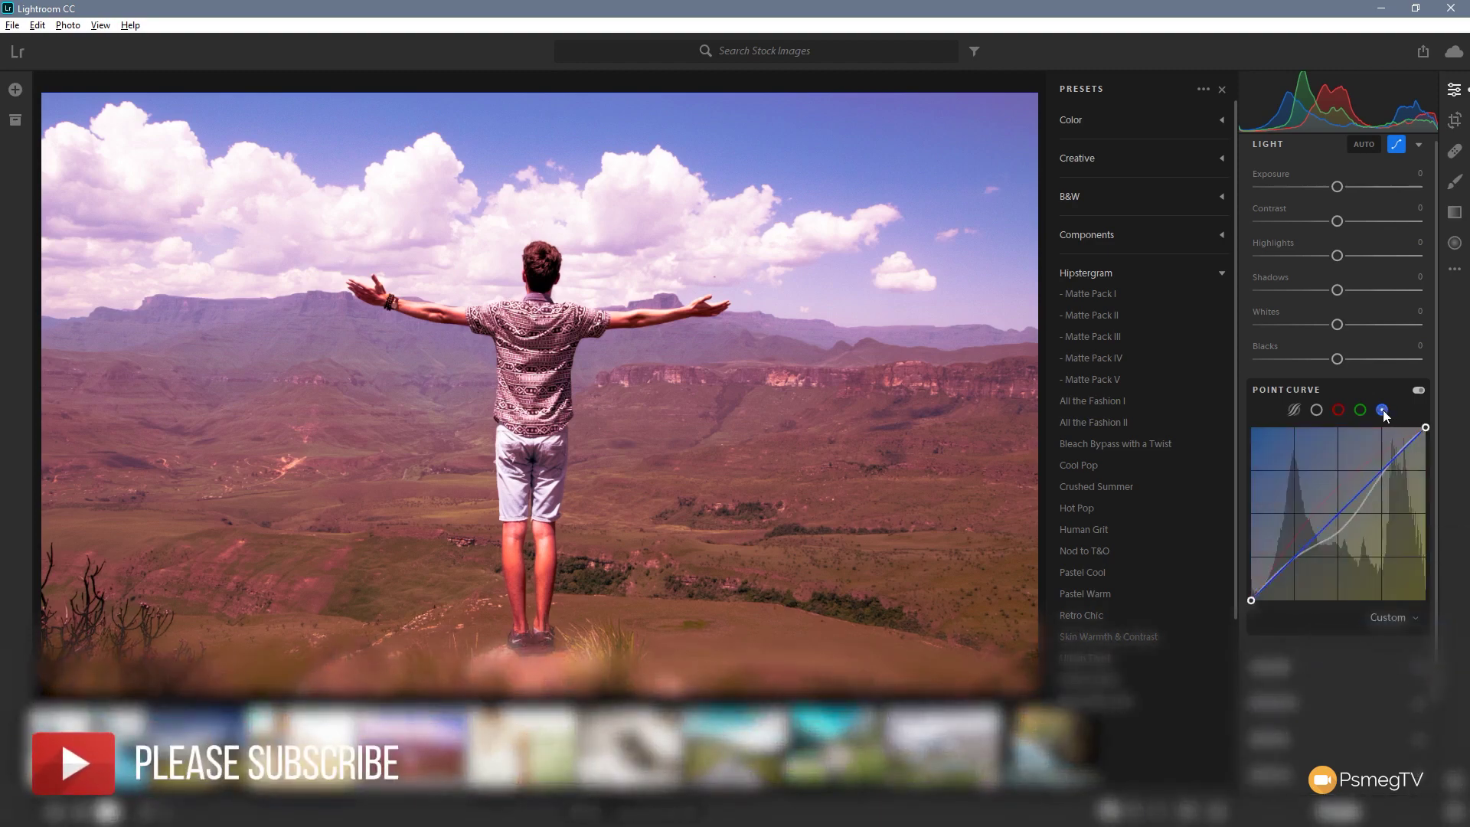
{"action": "mouse_move", "coordinate": [1338, 513]}
{"action": "left_mouse_down"}
{"action": "mouse_move", "coordinate": [1325, 490]}
{"action": "mouse_move", "coordinate": [1354, 530]}
{"action": "left_mouse_up"}
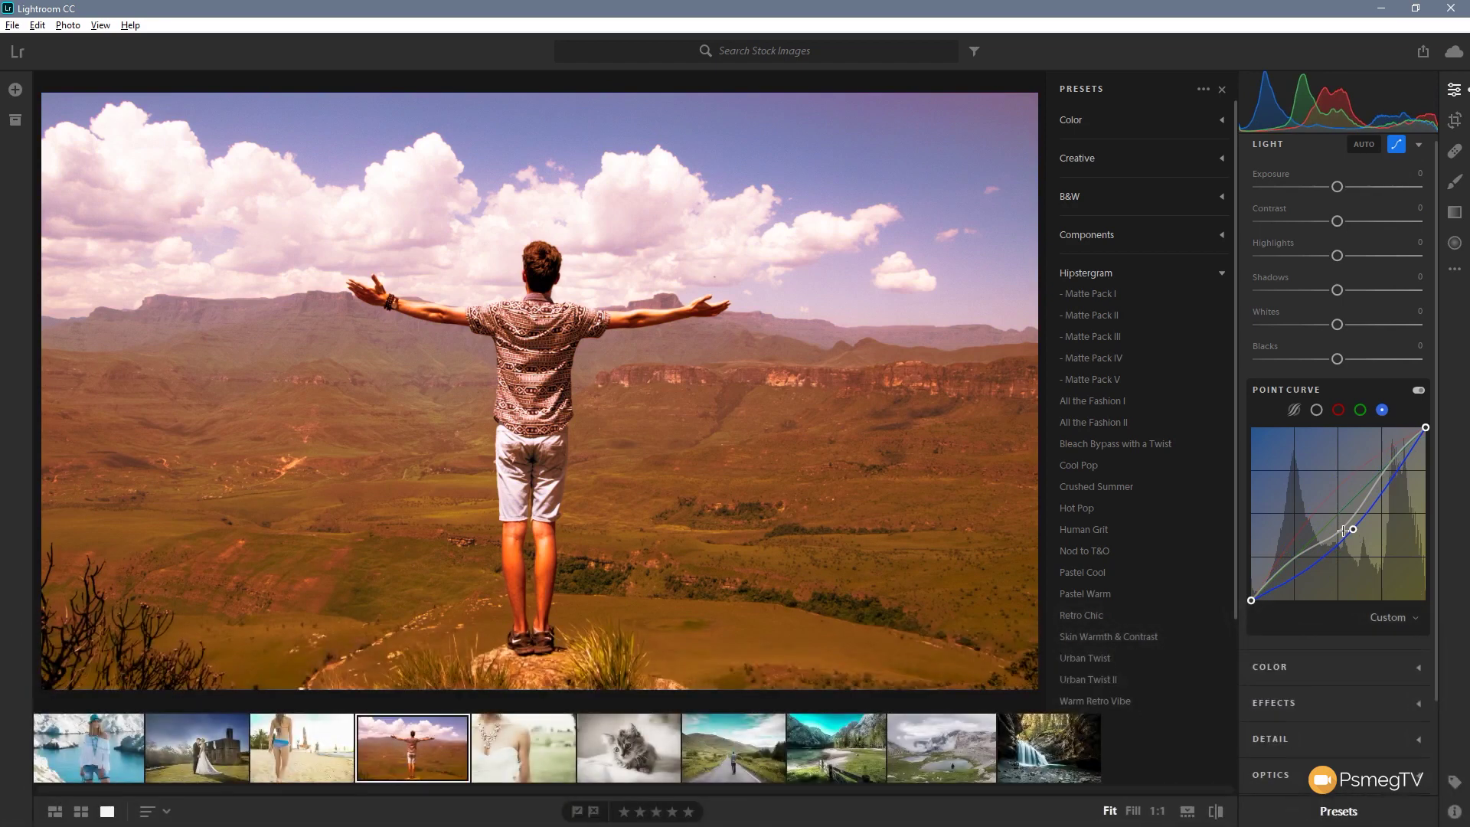
{"action": "right_click", "coordinate": [1343, 530]}
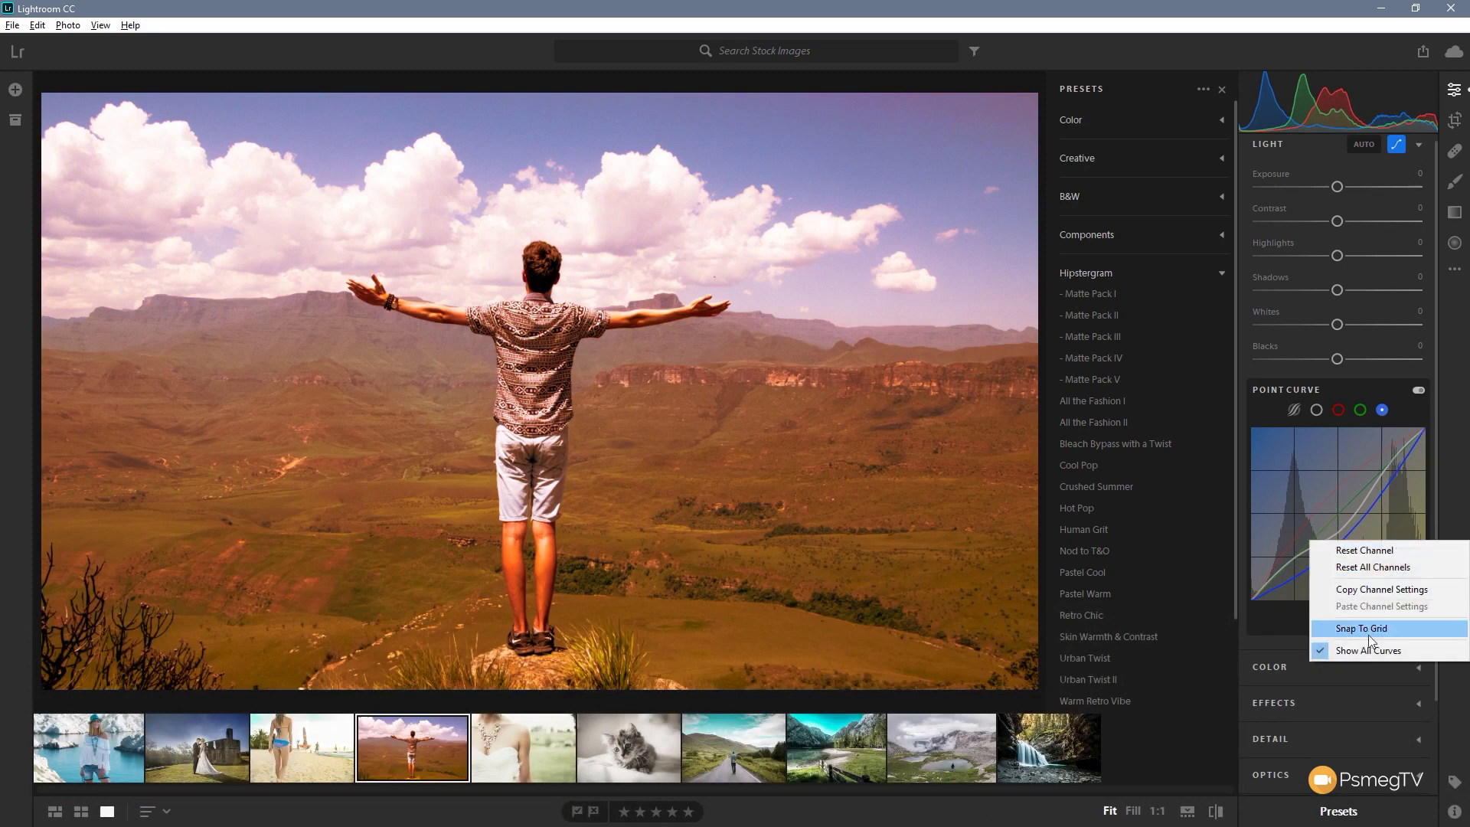
{"action": "left_click", "coordinate": [1366, 650]}
{"action": "right_click", "coordinate": [1398, 538]}
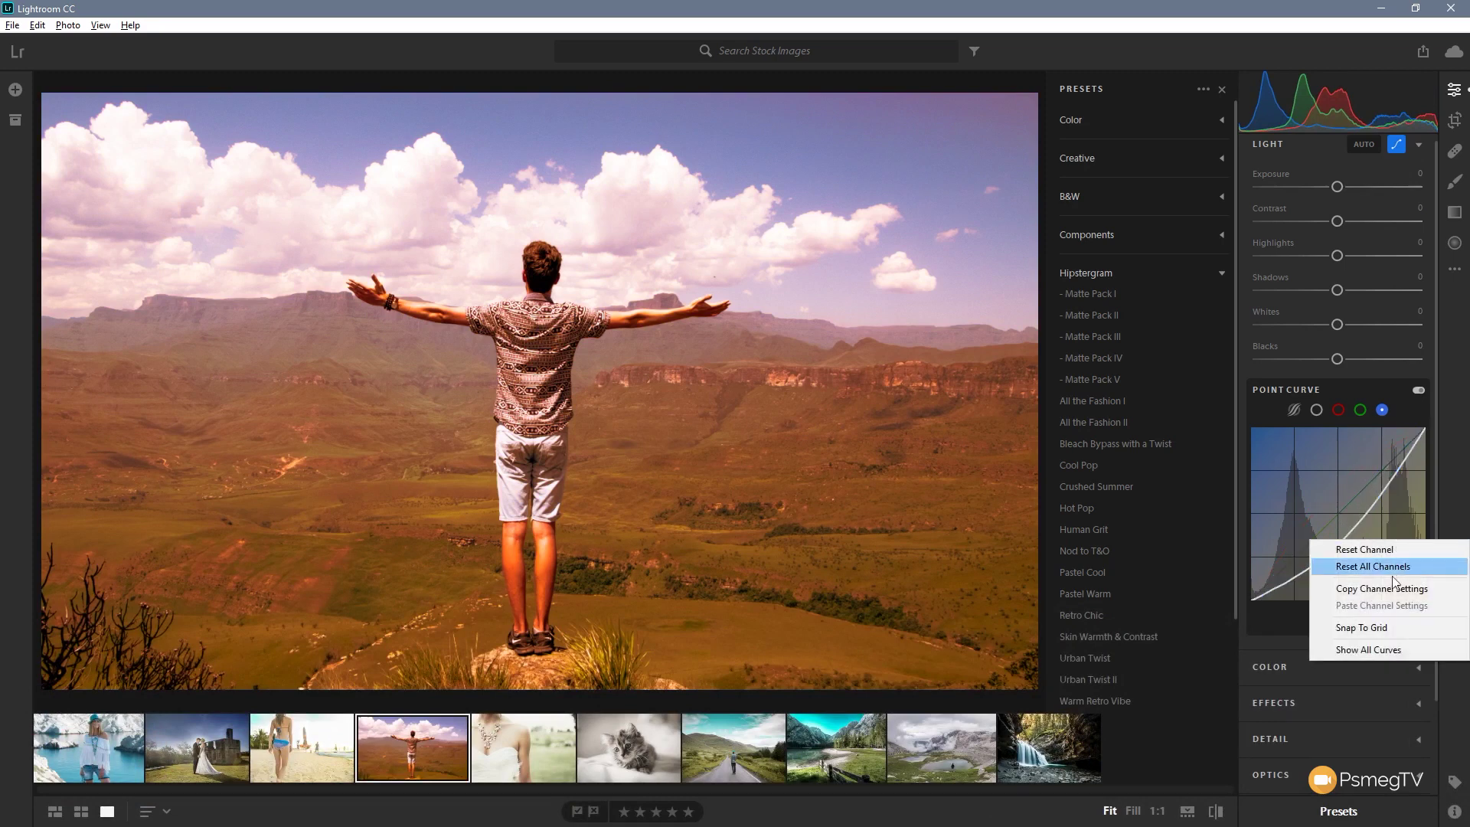
{"action": "left_click", "coordinate": [1378, 626]}
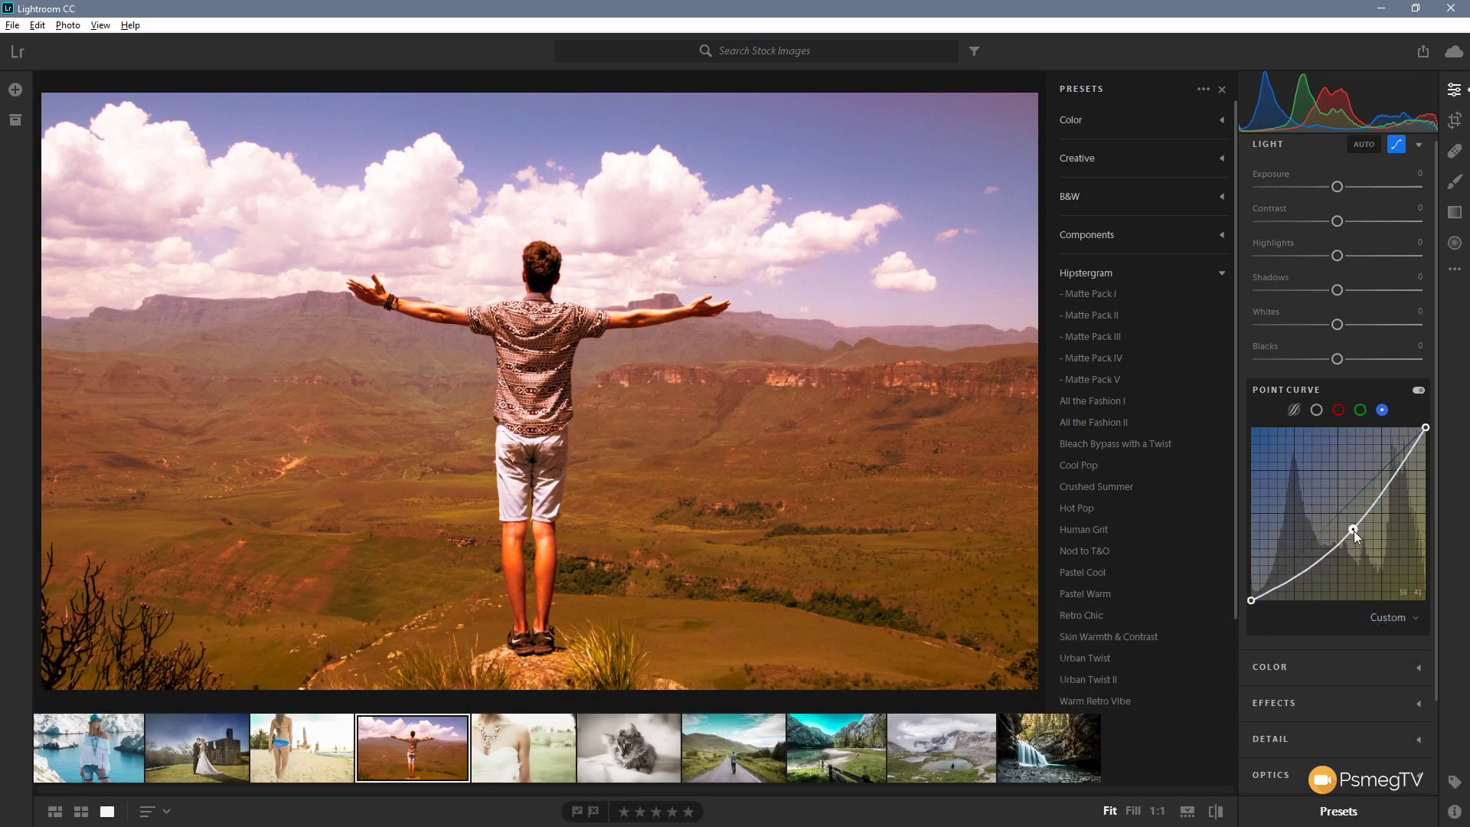
{"action": "left_click_drag", "start_coordinate": [1353, 530], "coordinate": [1329, 502]}
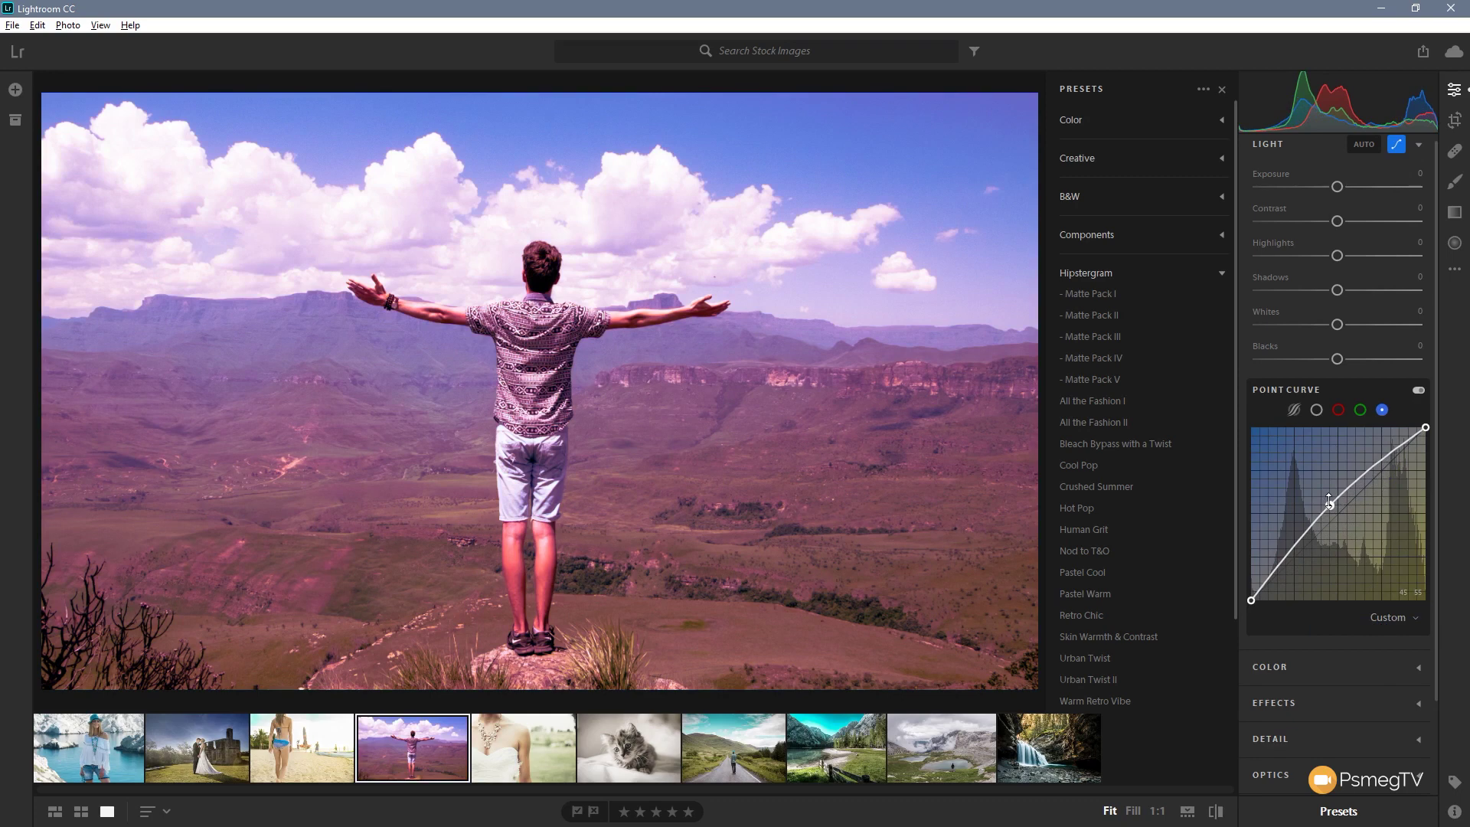
- Reset all point curve channels to linear and switch back to a coarse grid
{"action": "right_click", "coordinate": [1361, 538]}
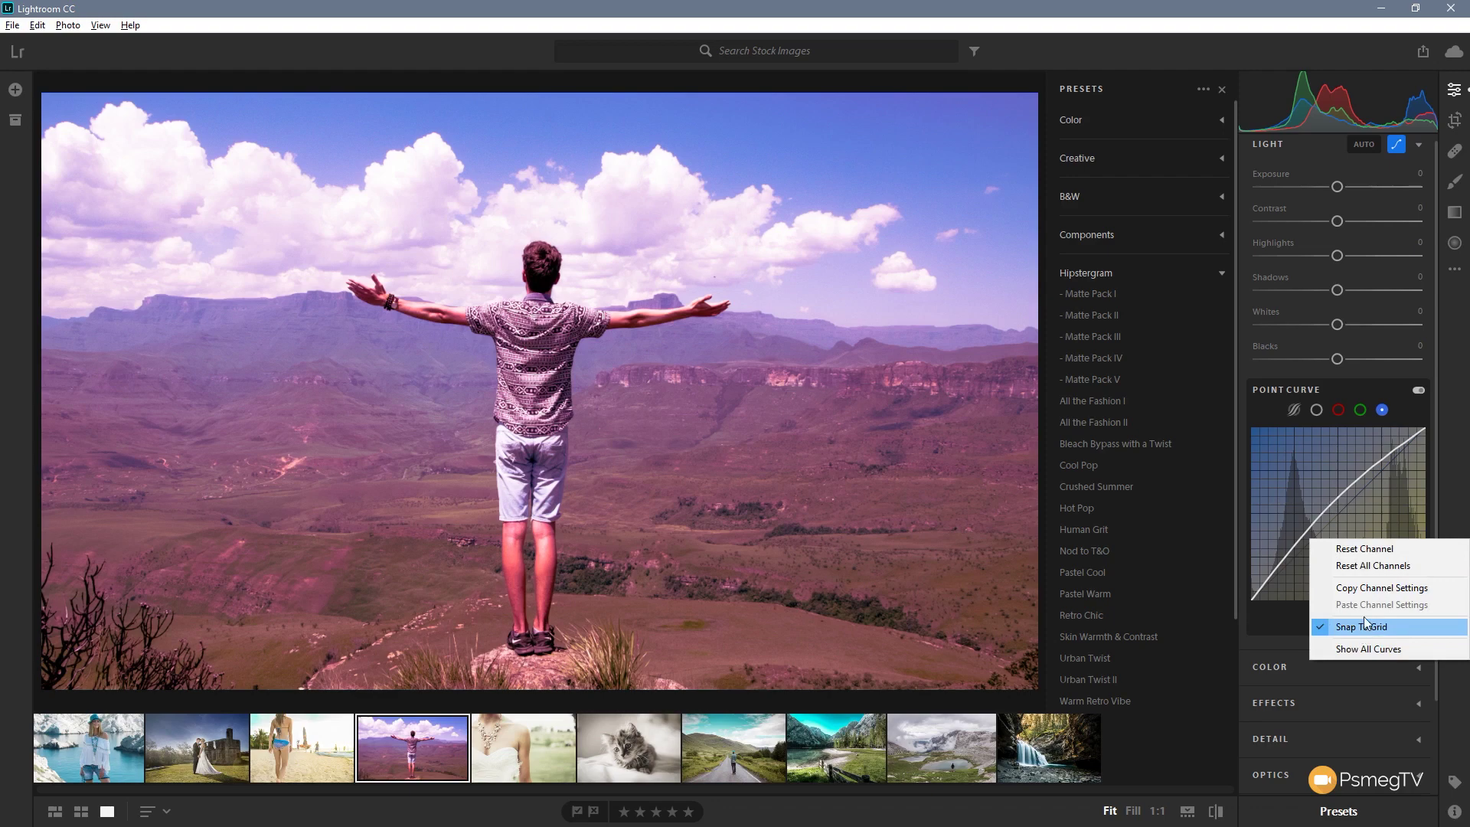
{"action": "left_click", "coordinate": [1378, 565]}
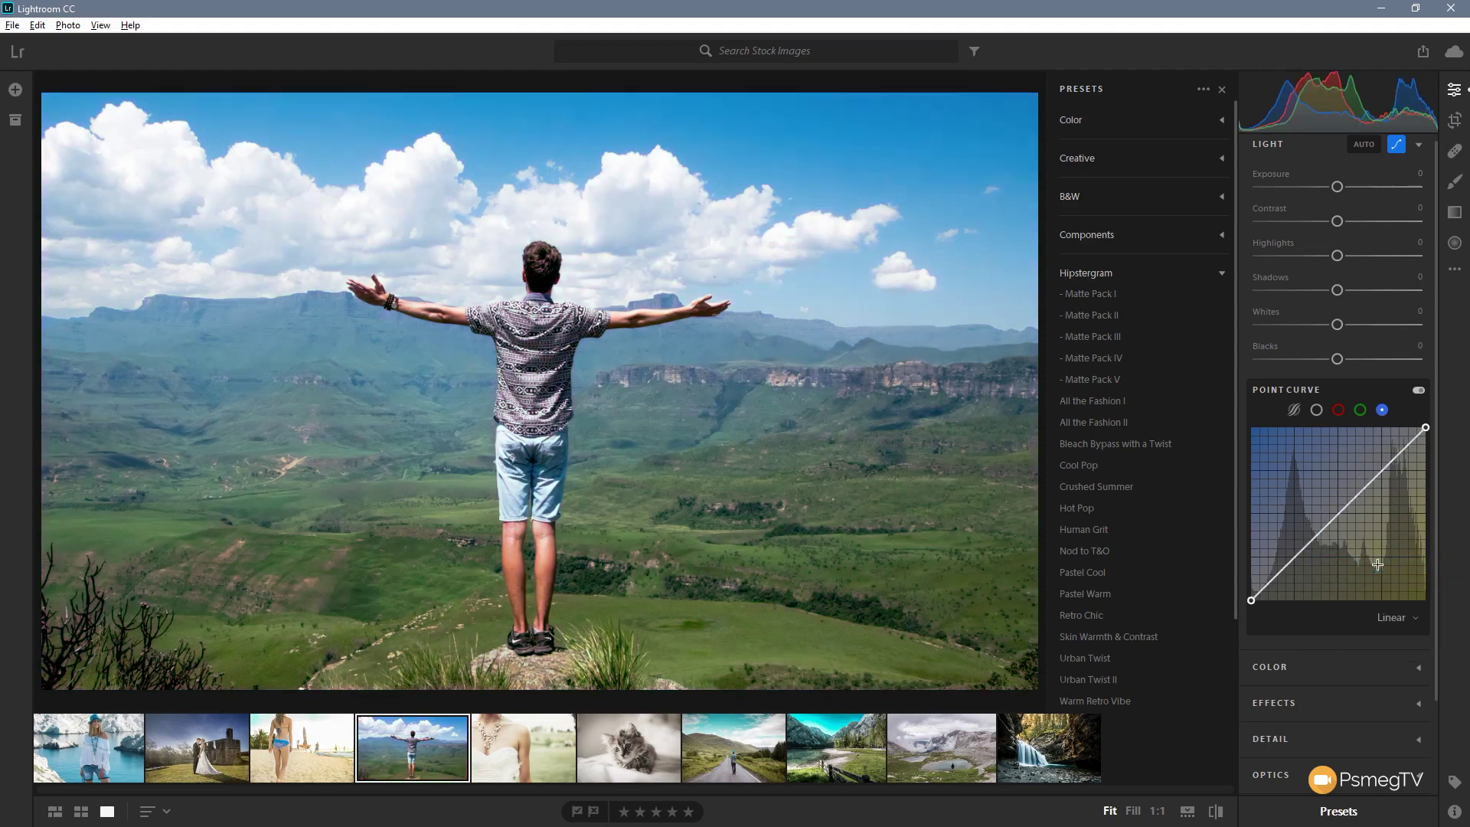
{"action": "right_click", "coordinate": [1375, 549]}
{"action": "left_click", "coordinate": [1357, 634]}
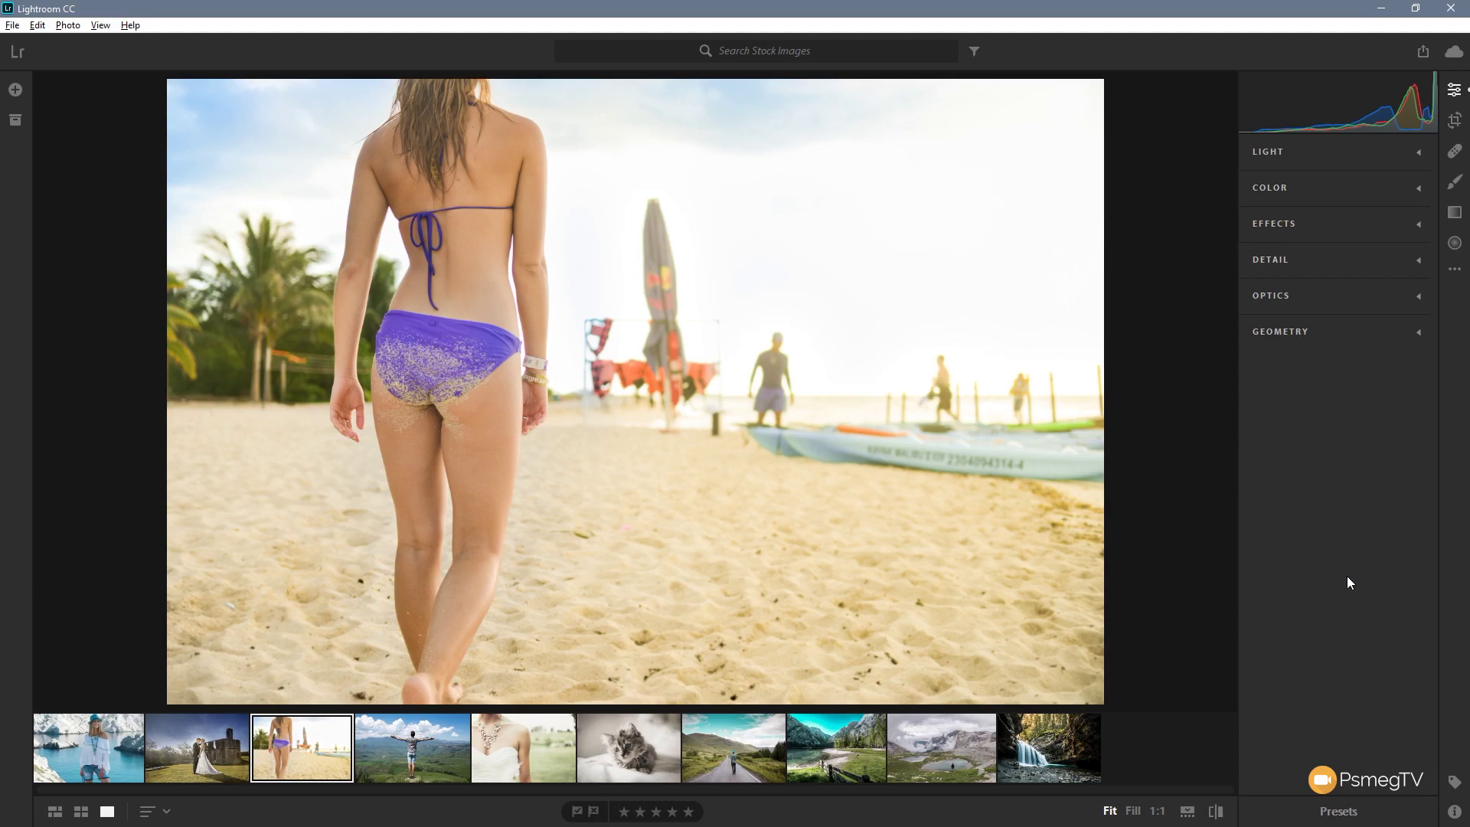
- Expand the Effects panel and bring up Split Toning for the beach photo
{"action": "left_click", "coordinate": [1375, 225]}
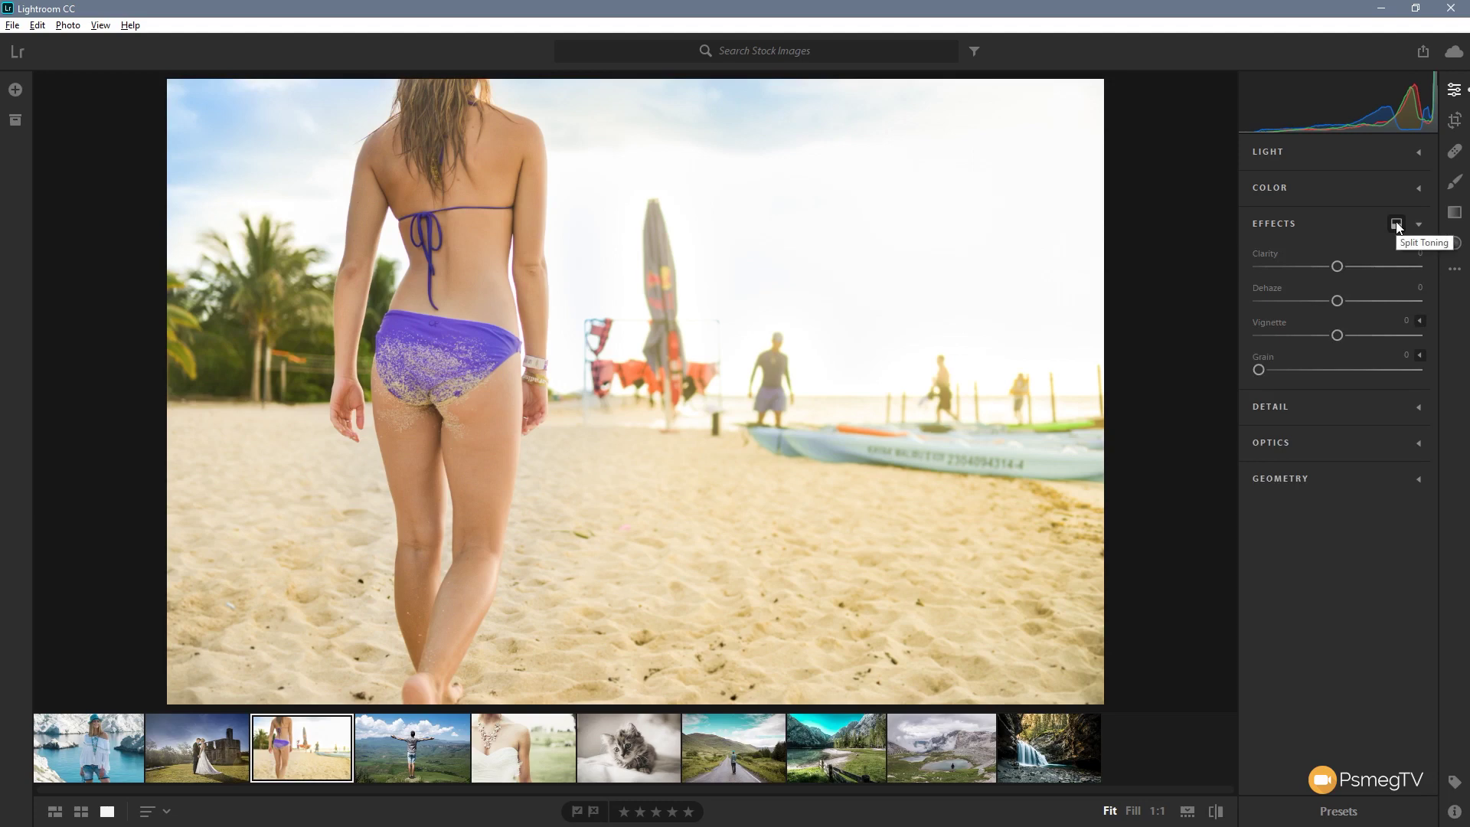
{"action": "left_click", "coordinate": [1396, 224]}
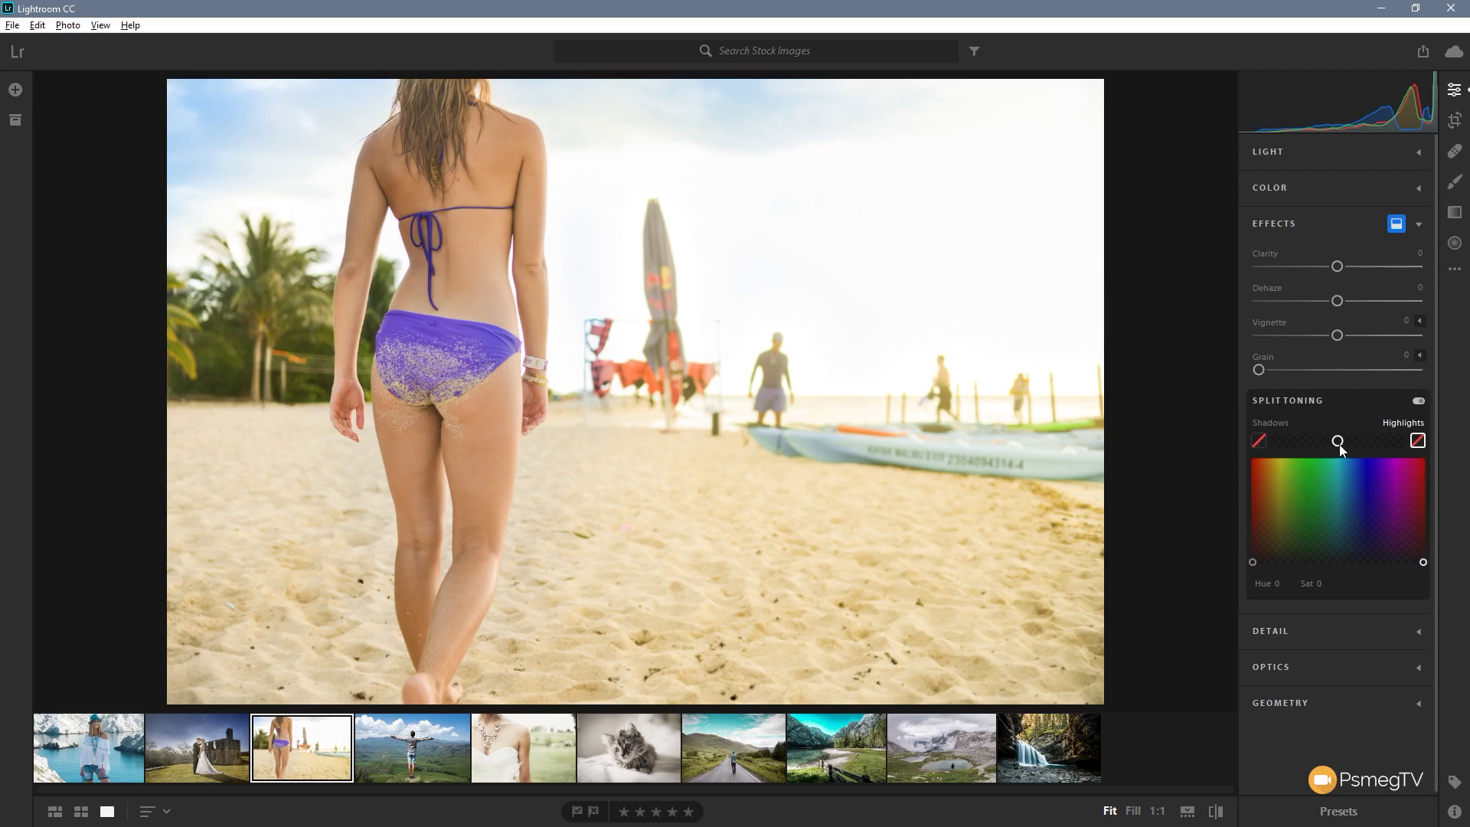
- Tint shadows warm yellow and highlights cool blue, shifting the balance toward the shadows
{"action": "left_click", "coordinate": [1260, 441]}
{"action": "left_click_drag", "start_coordinate": [1294, 510], "coordinate": [1271, 499]}
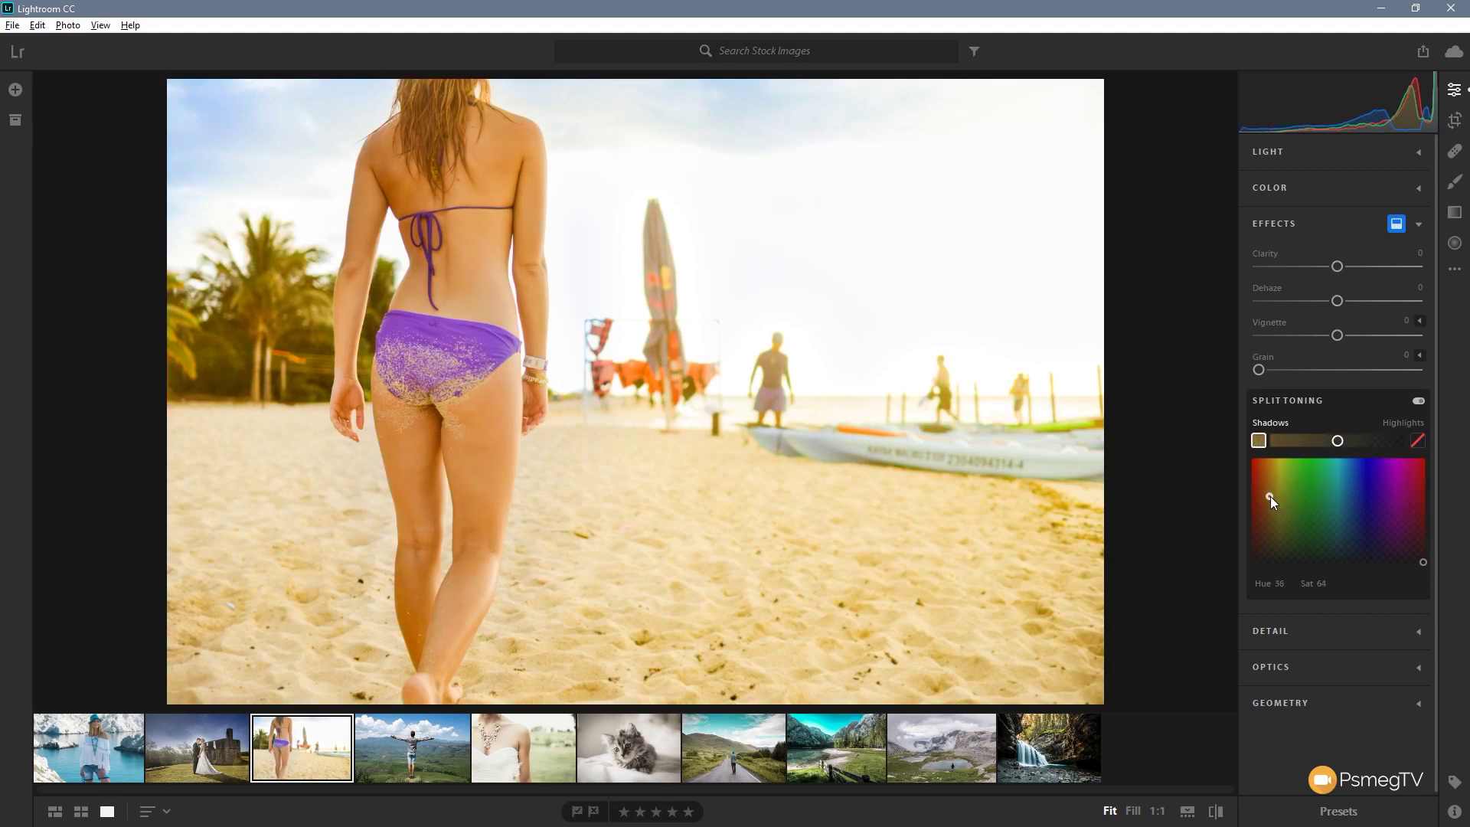
{"action": "left_click", "coordinate": [1416, 440]}
{"action": "left_click_drag", "start_coordinate": [1363, 502], "coordinate": [1348, 500]}
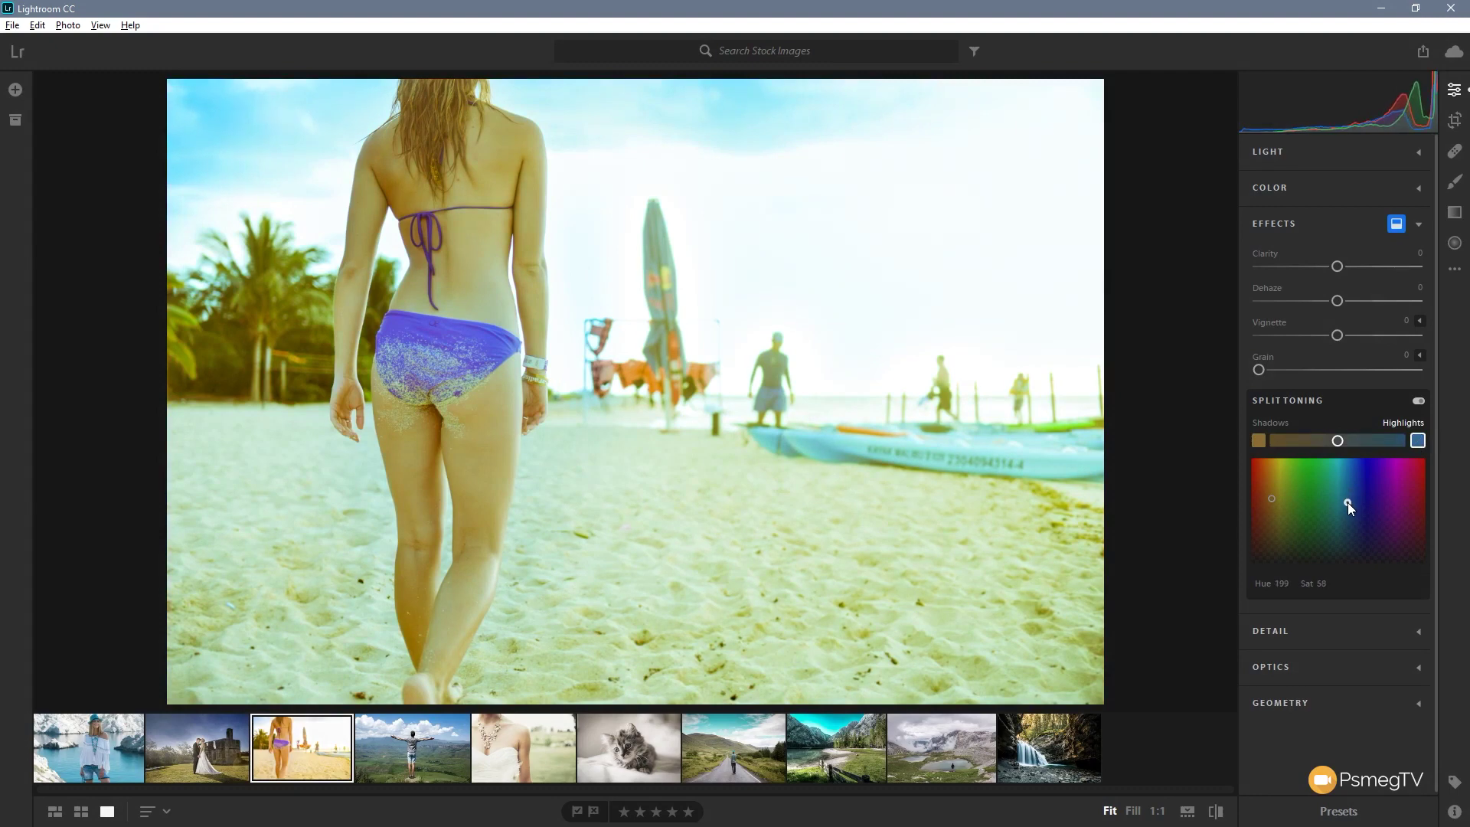
{"action": "left_click_drag", "start_coordinate": [1337, 444], "coordinate": [1306, 447]}
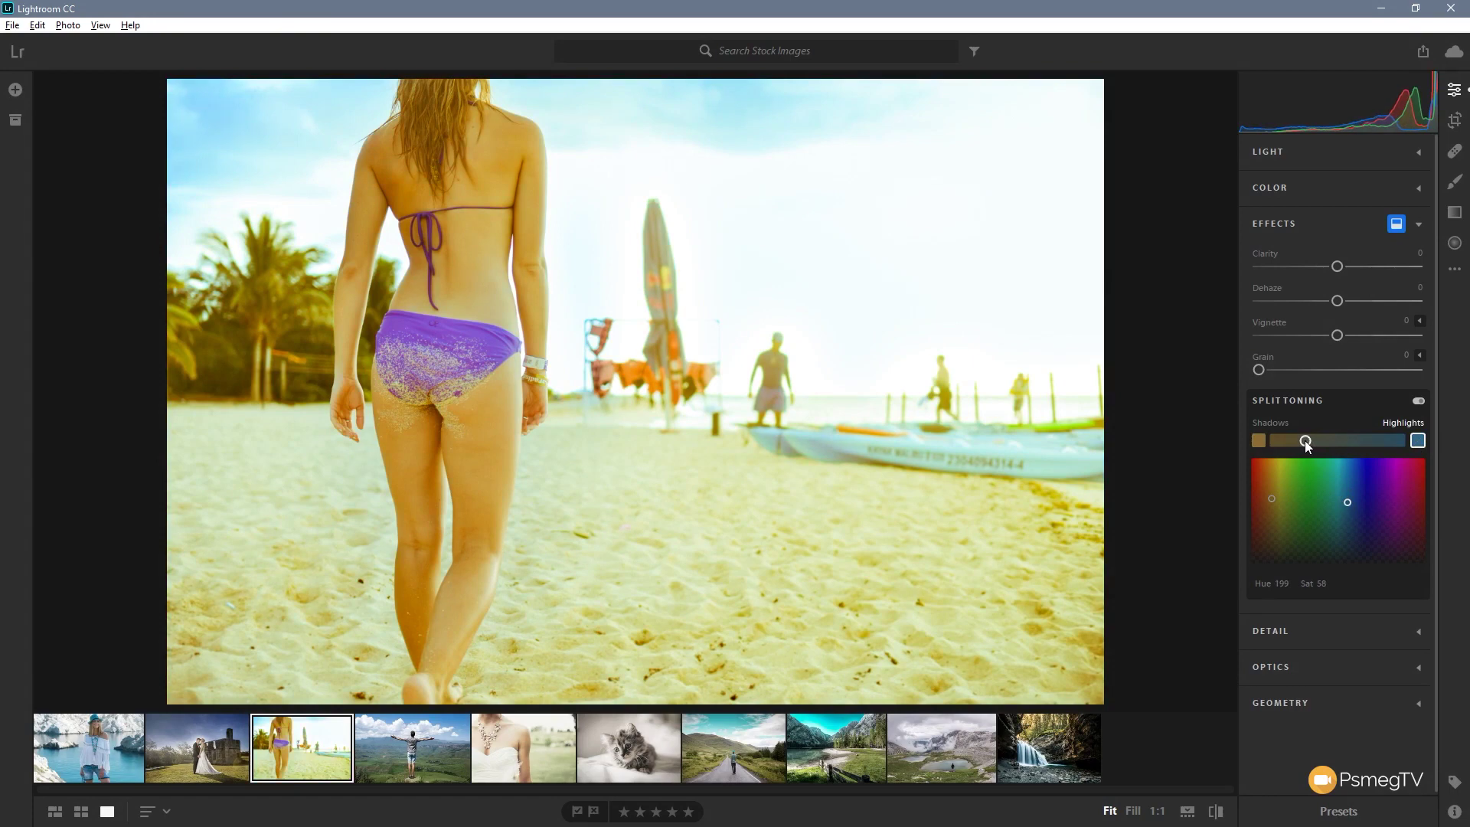
- Lower shadow saturation, soften highlights to Hue 206 / Saturation 38, and nudge balance toward highlights
{"action": "left_click", "coordinate": [1274, 499]}
{"action": "left_click_drag", "start_coordinate": [1273, 517], "coordinate": [1274, 523]}
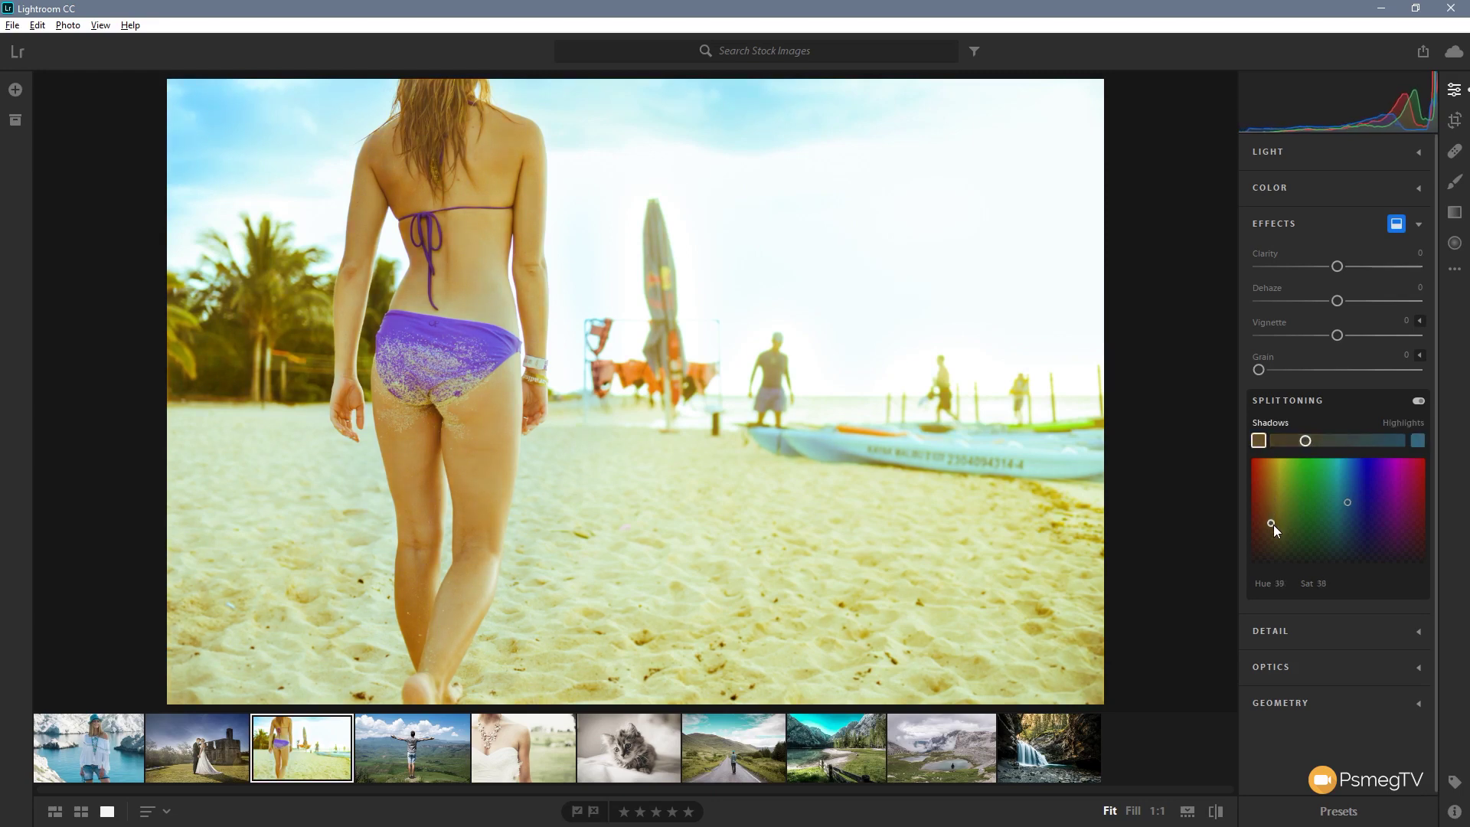
{"action": "left_click_drag", "start_coordinate": [1344, 502], "coordinate": [1350, 524]}
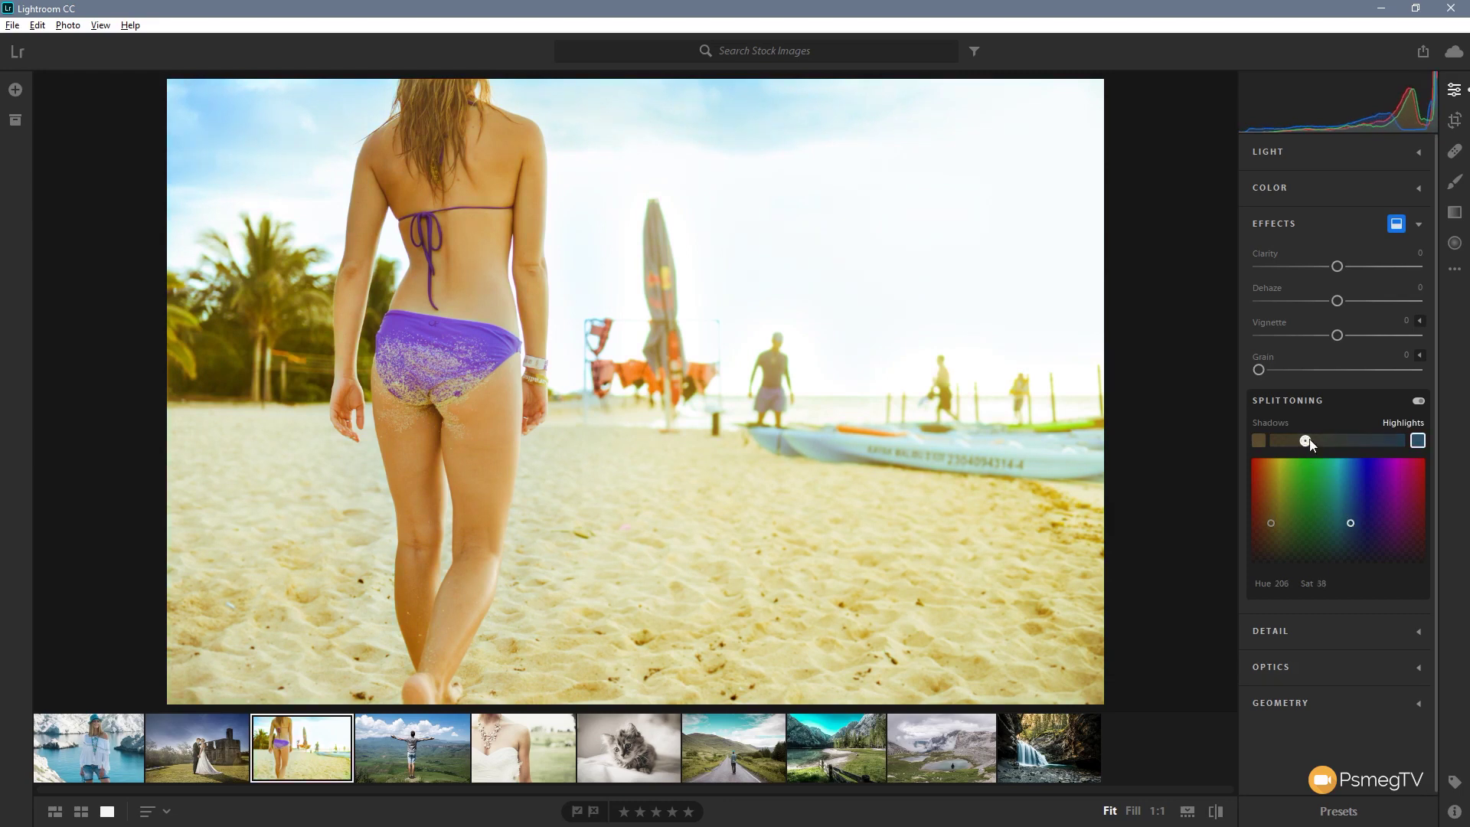
{"action": "left_click_drag", "start_coordinate": [1310, 439], "coordinate": [1312, 440]}
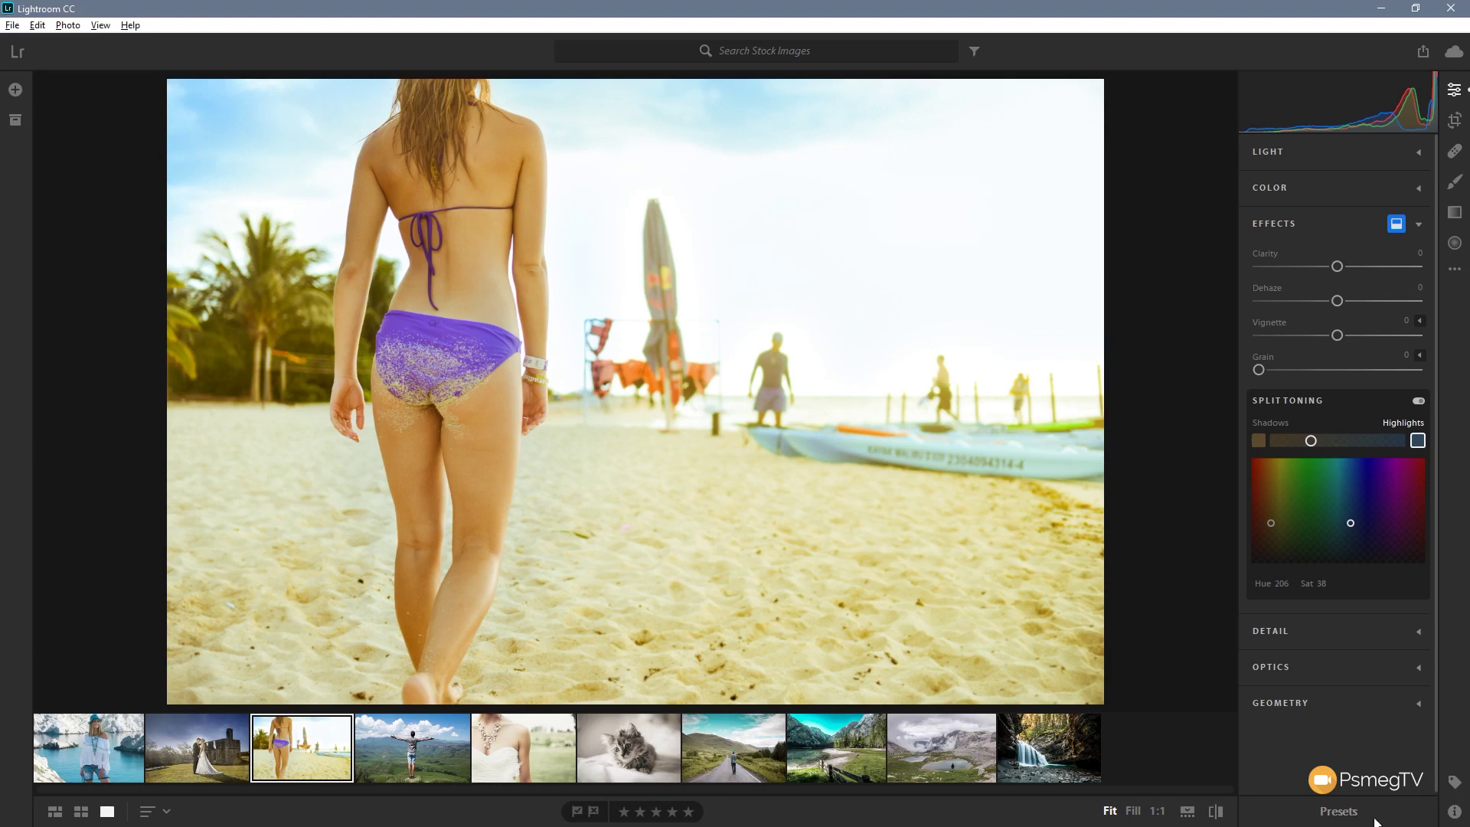
- Try a Hipstergram preset on the beach photo, then reset it to original
{"action": "left_click", "coordinate": [1338, 811]}
{"action": "left_click", "coordinate": [1204, 587]}
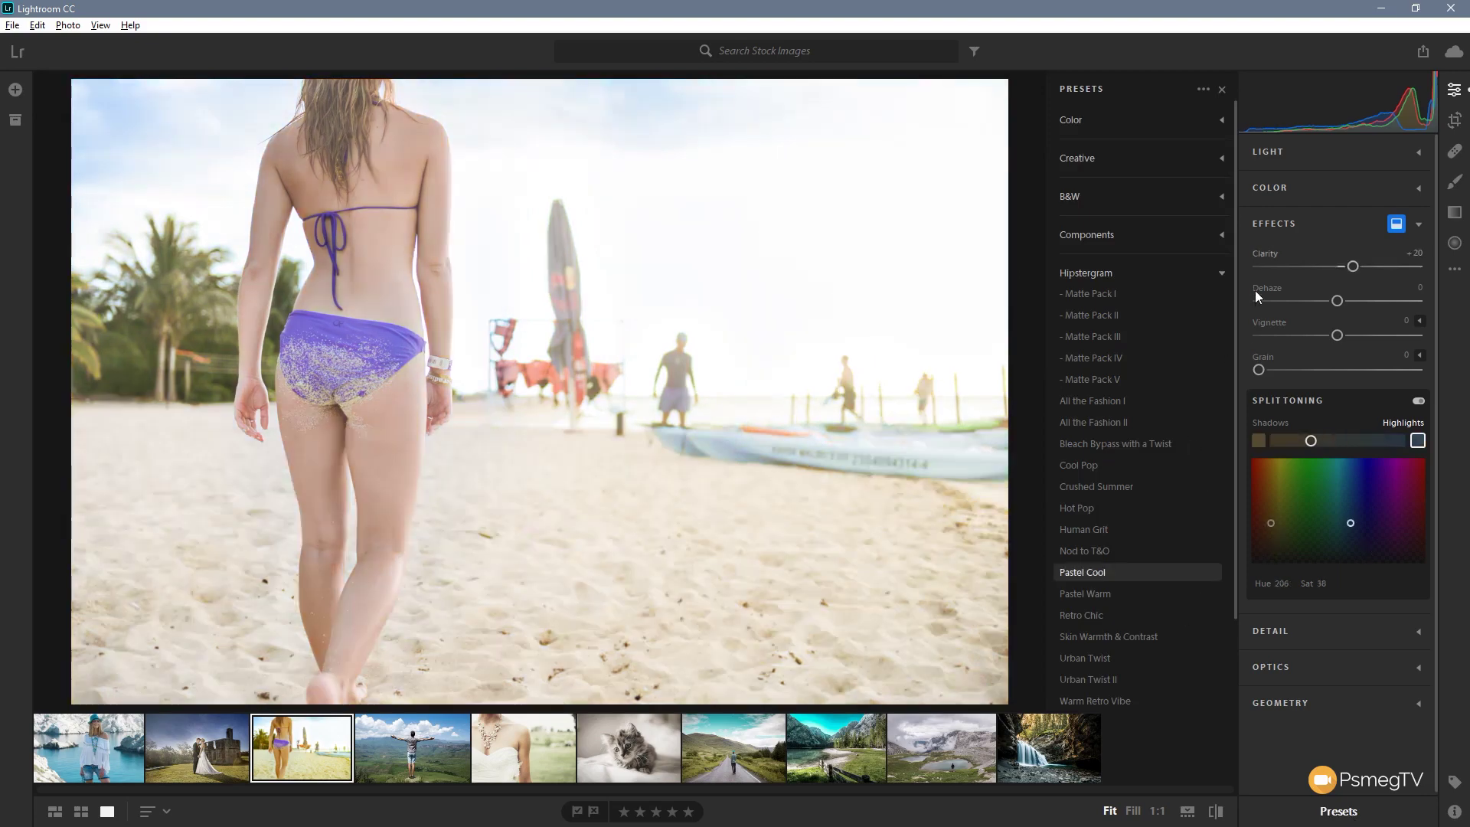
{"action": "scroll", "coordinate": [1234, 323], "scroll_direction": "down", "scroll_amount": 1}
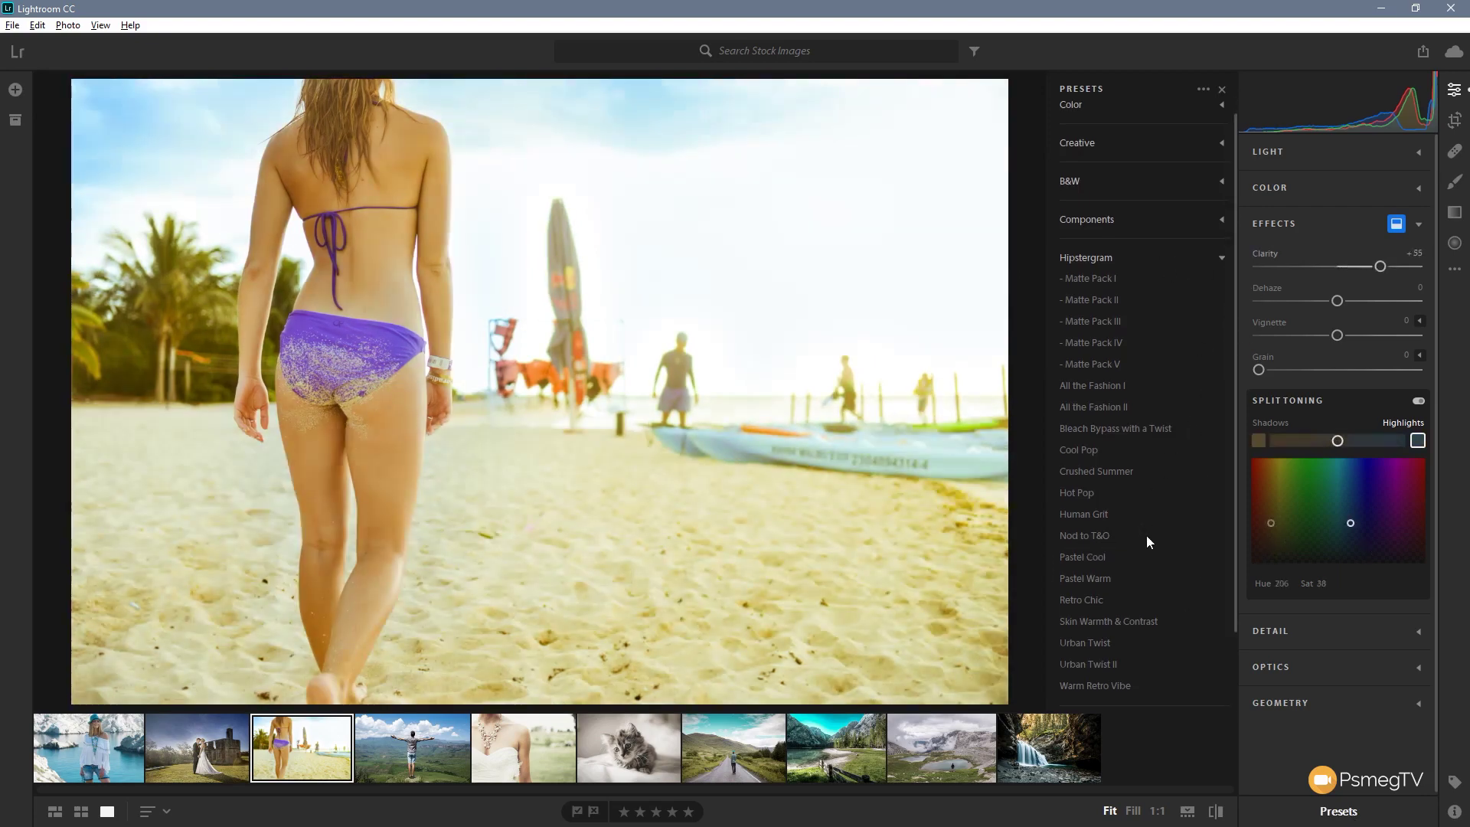
{"action": "scroll", "coordinate": [1148, 582], "scroll_direction": "down", "scroll_amount": 4}
{"action": "left_click", "coordinate": [67, 26]}
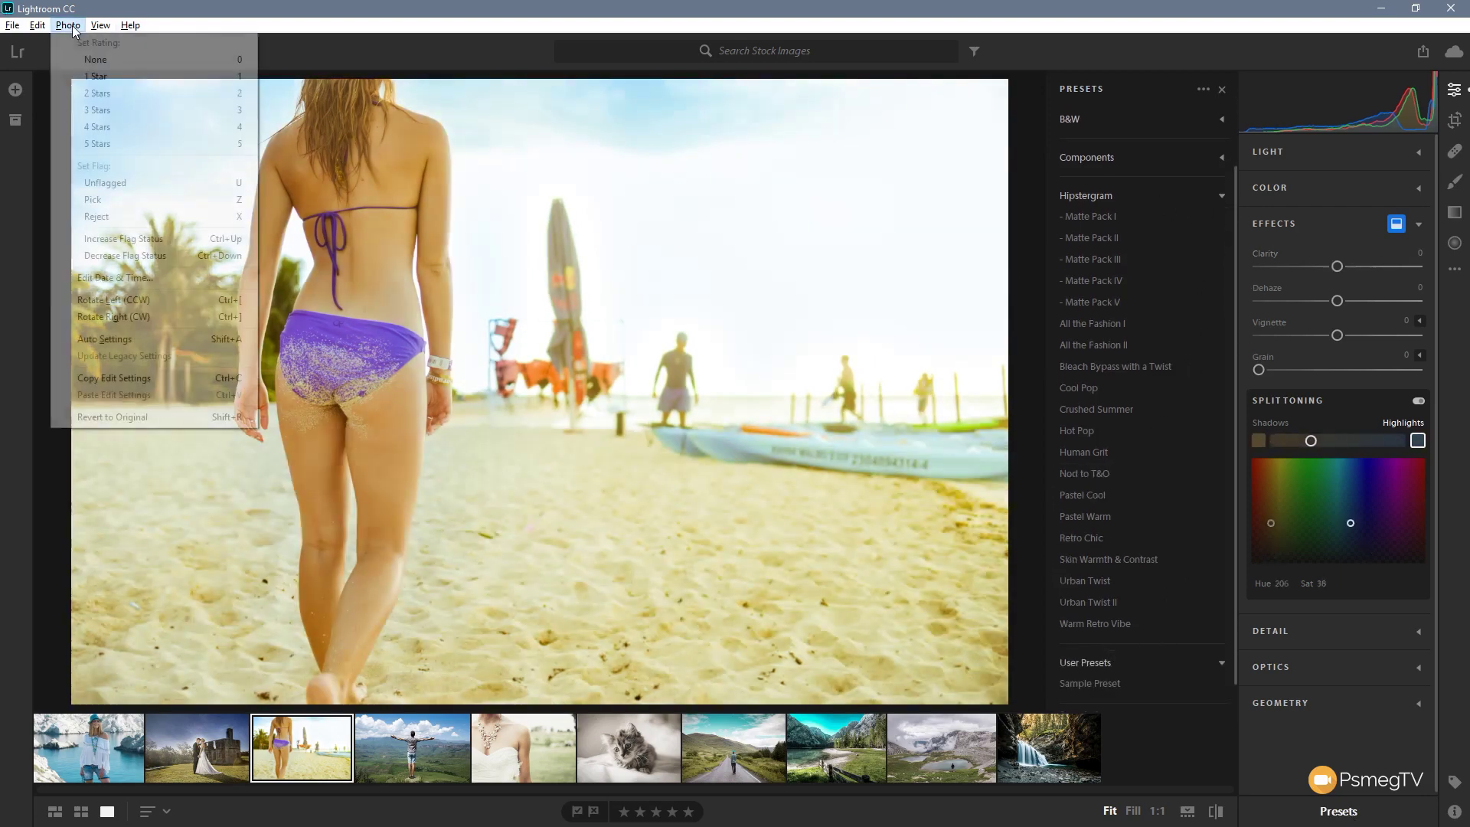
{"action": "left_click", "coordinate": [115, 420]}
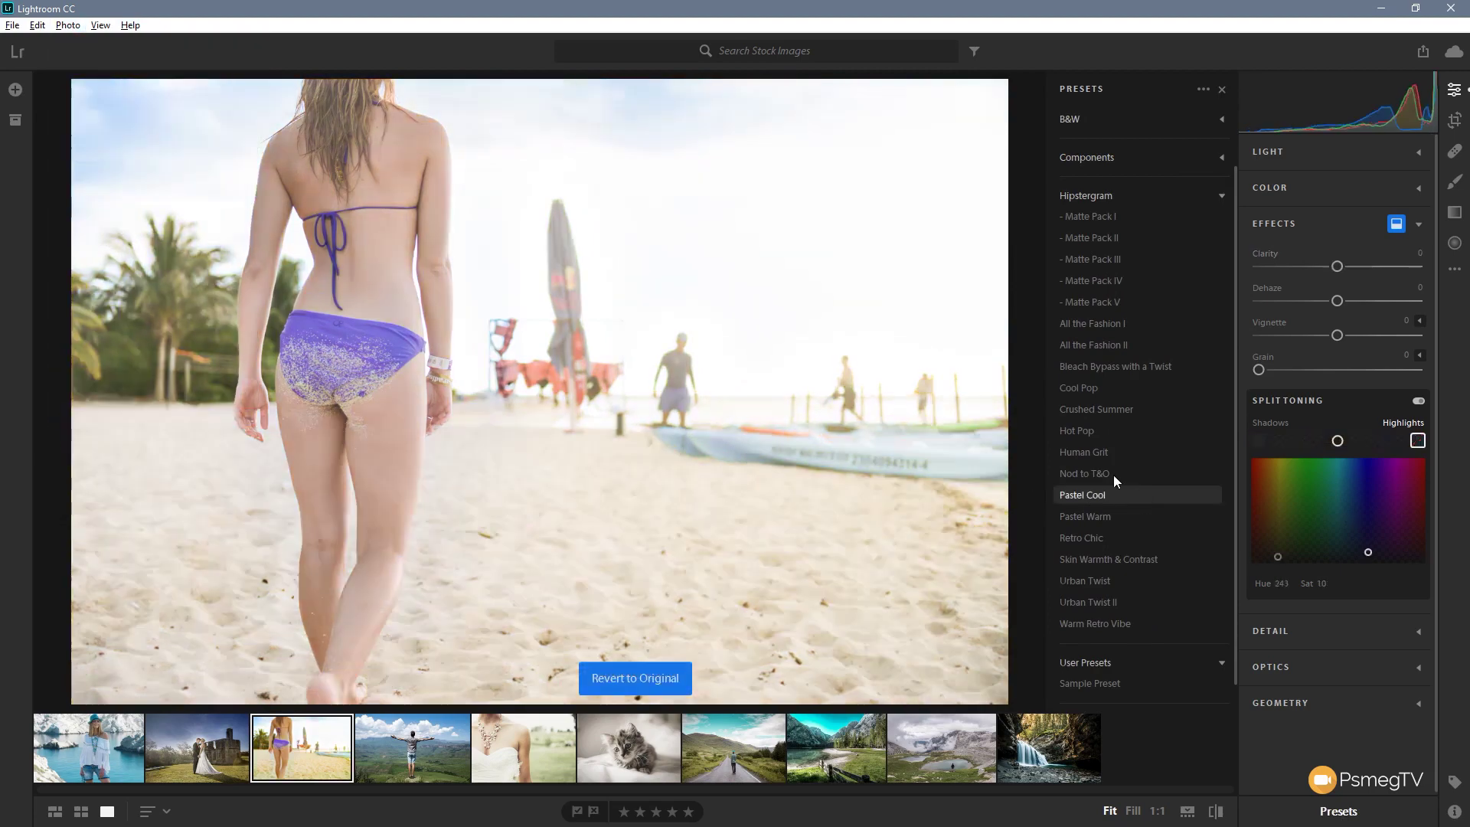
- Apply the Hipstergram preset 'Nod to T&O' (Contrast +25, Clarity +35) and show the Light sliders
{"action": "left_click", "coordinate": [1103, 474]}
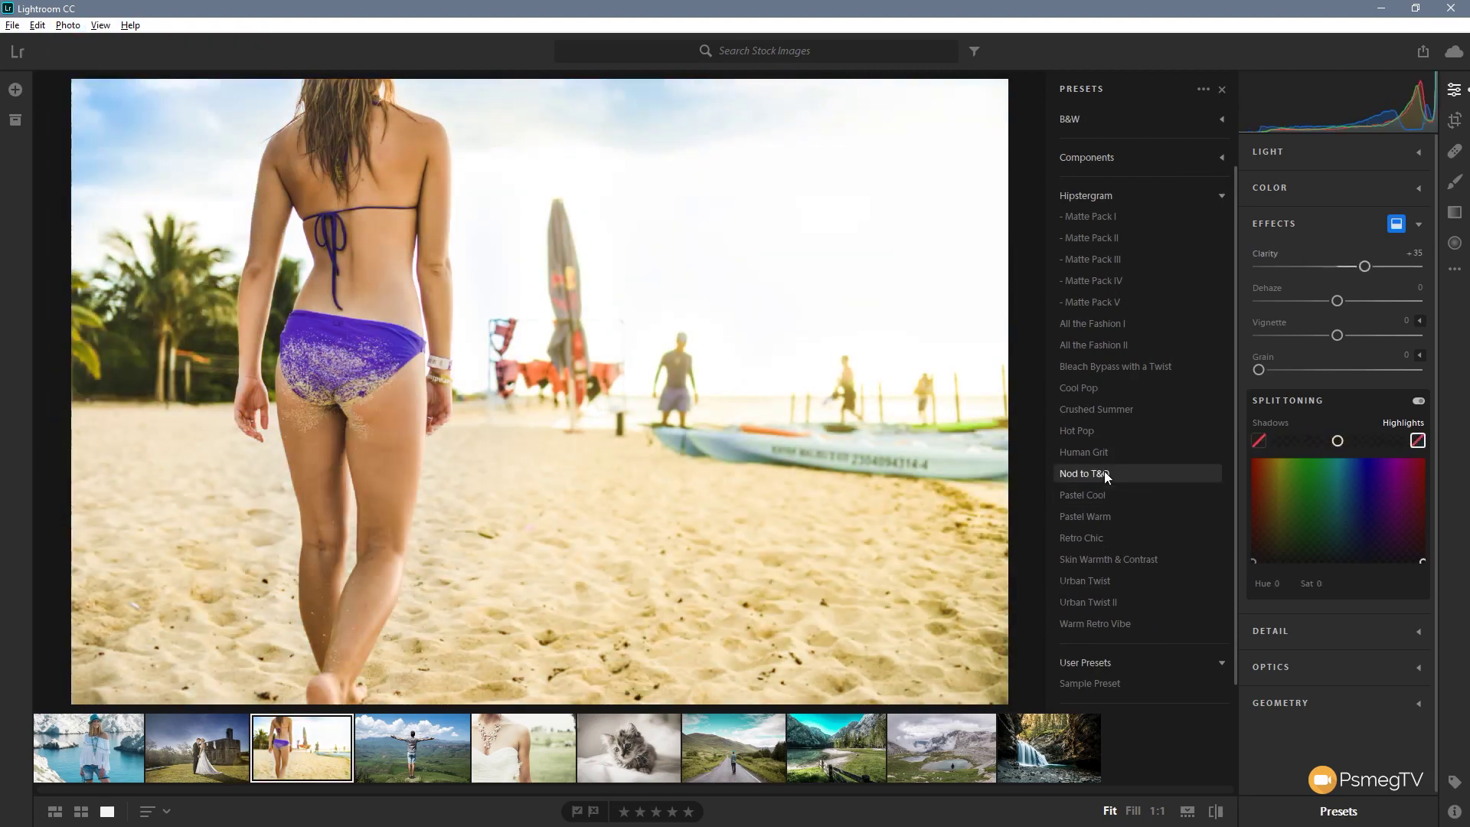
{"action": "left_click", "coordinate": [1104, 472]}
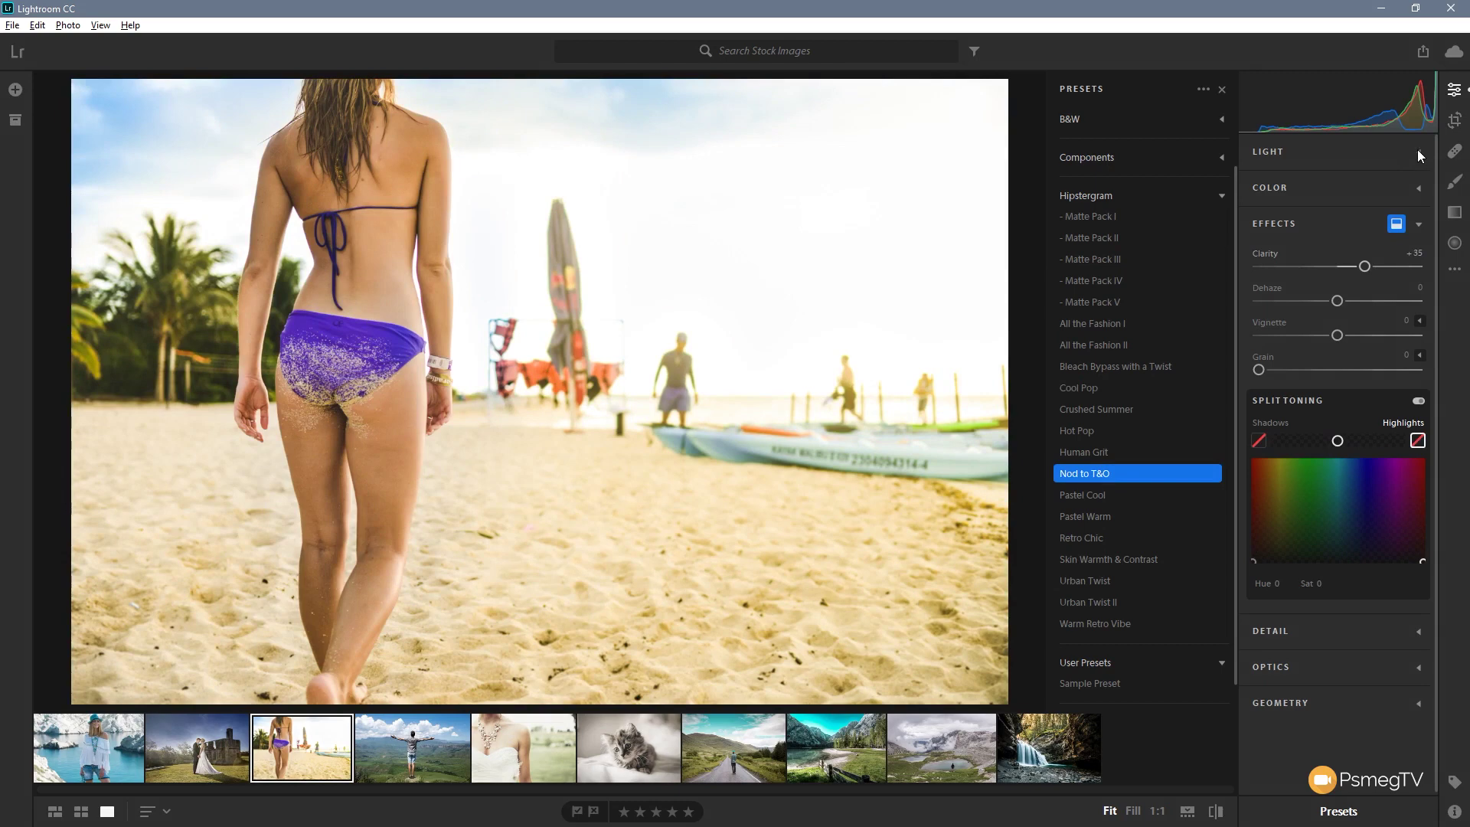
{"action": "left_click", "coordinate": [1417, 151]}
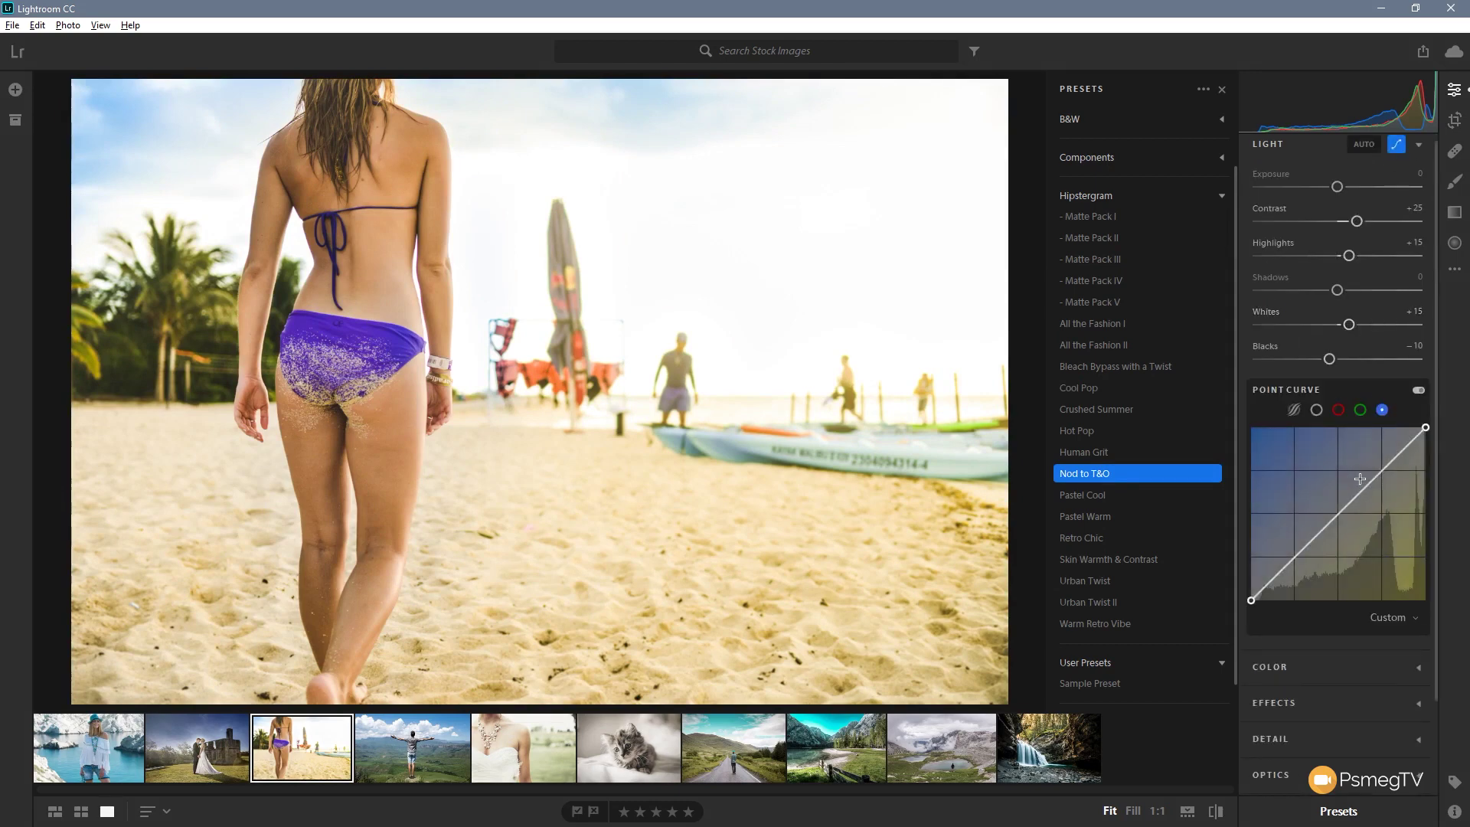
- Display the Nod to T&O preset's custom multi-point RGB point curve
{"action": "left_click", "coordinate": [1316, 410]}
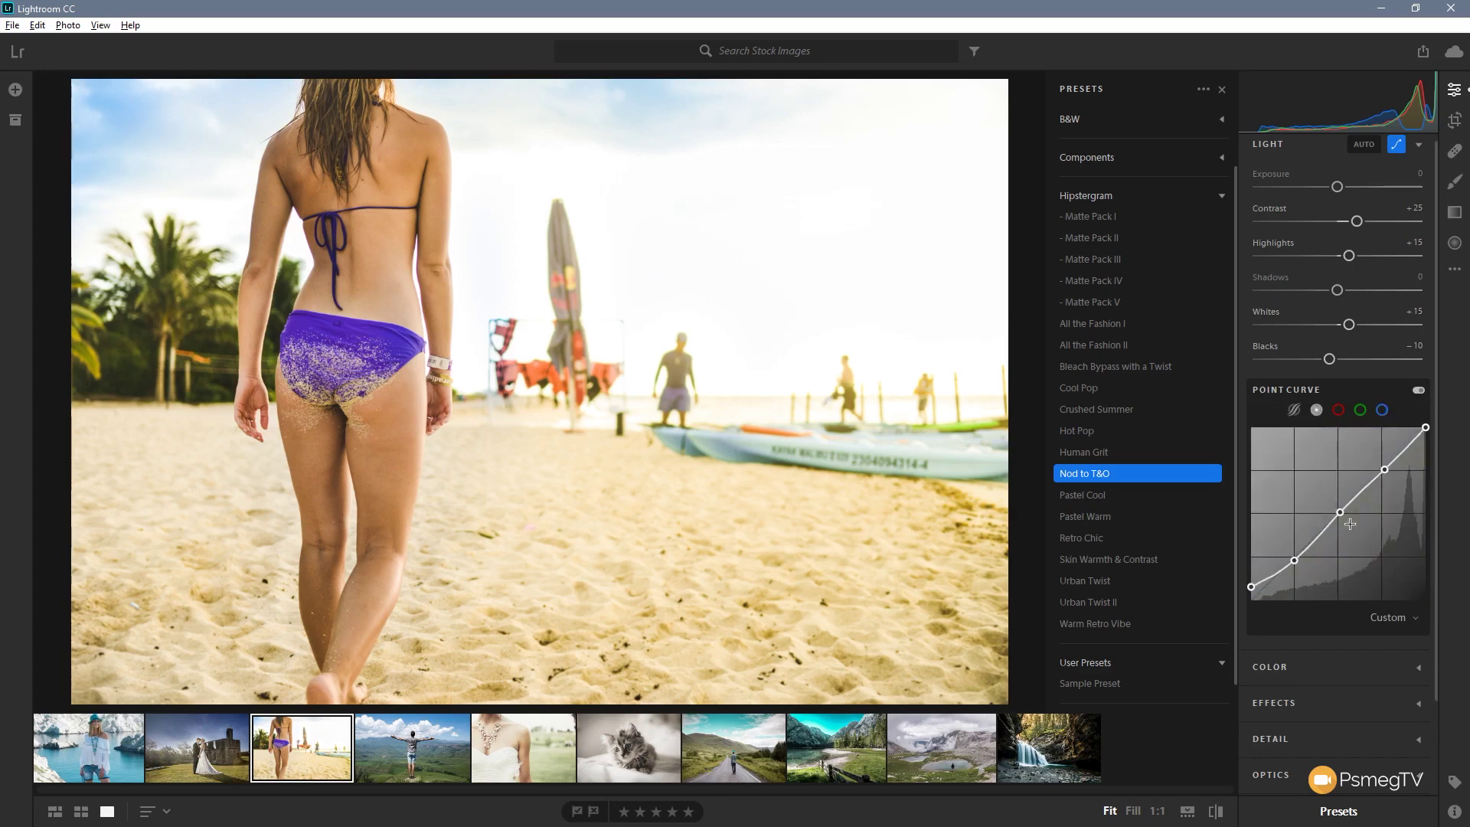